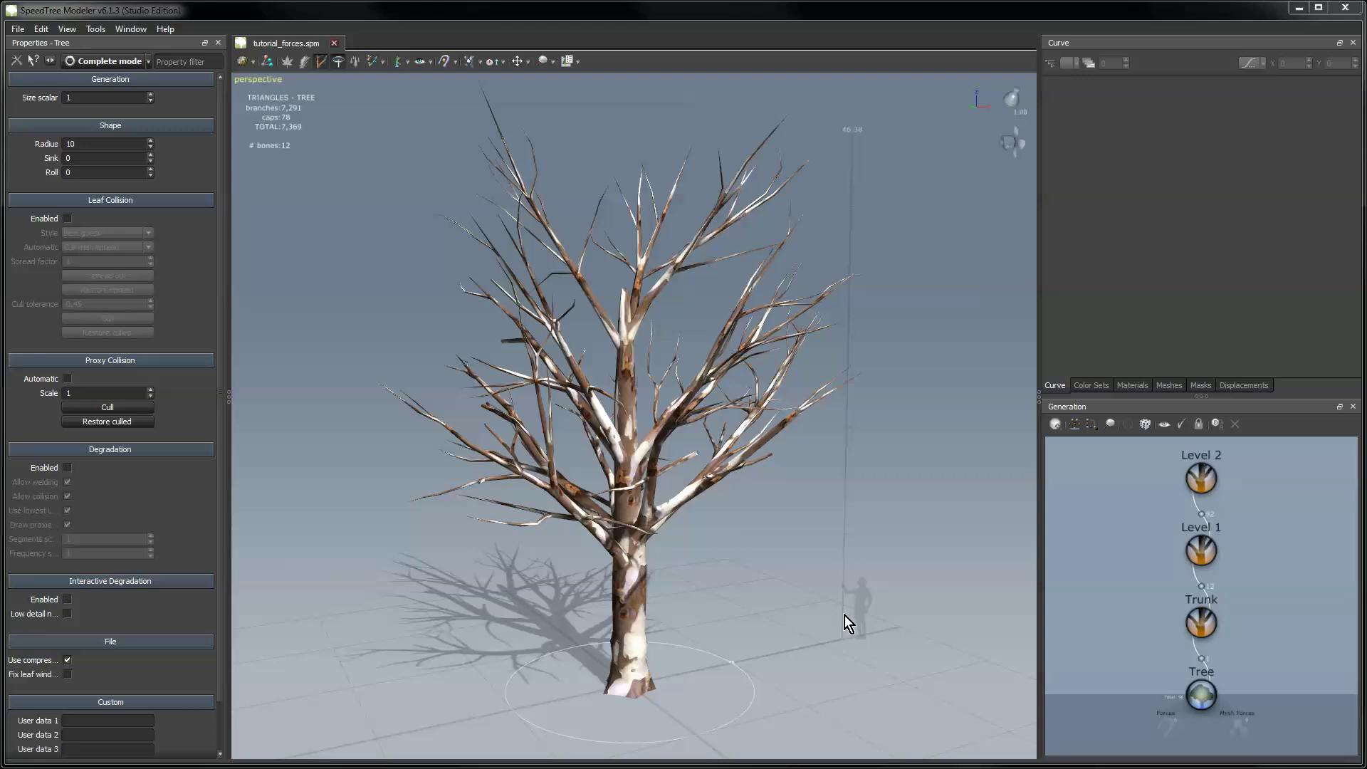
- Shorten the Level 1 branches by lowering their Spine Length
{"action": "left_click", "coordinate": [1197, 552]}
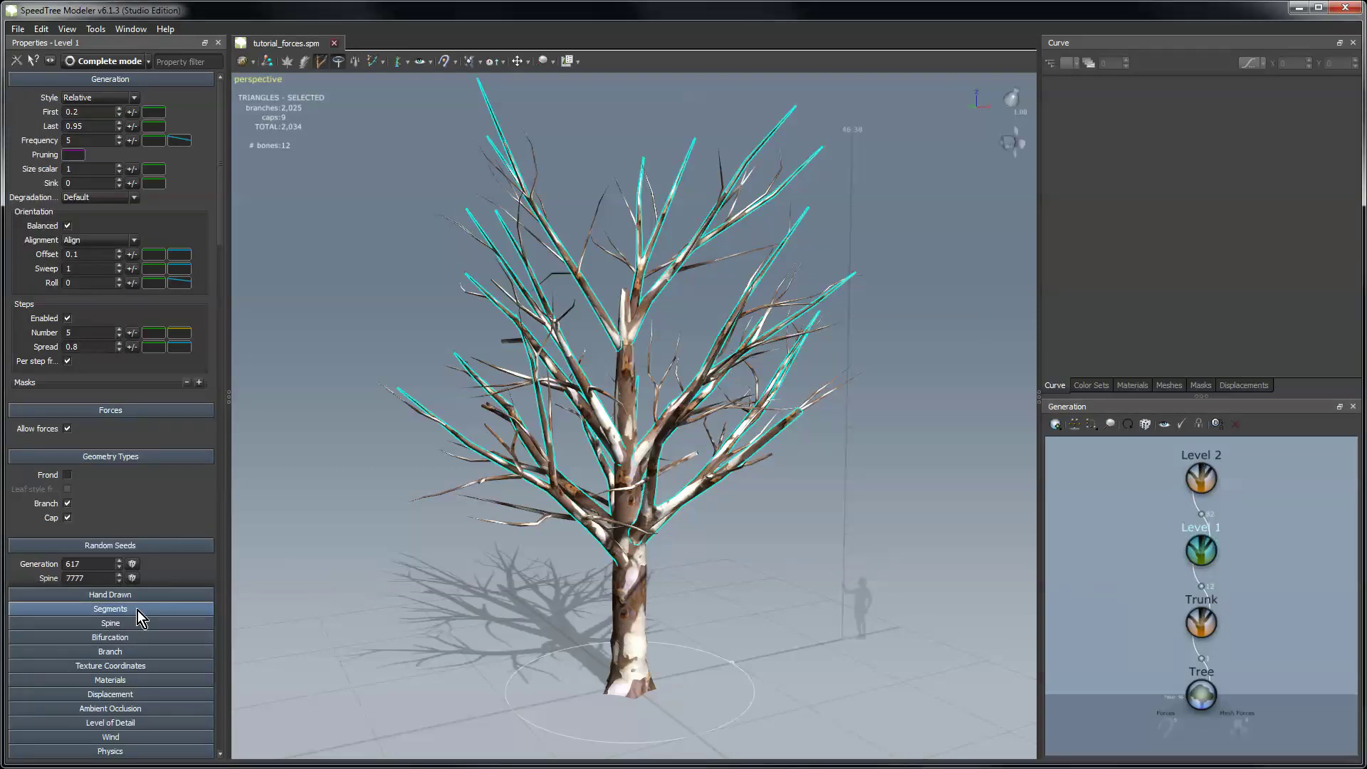
{"action": "left_click", "coordinate": [208, 623]}
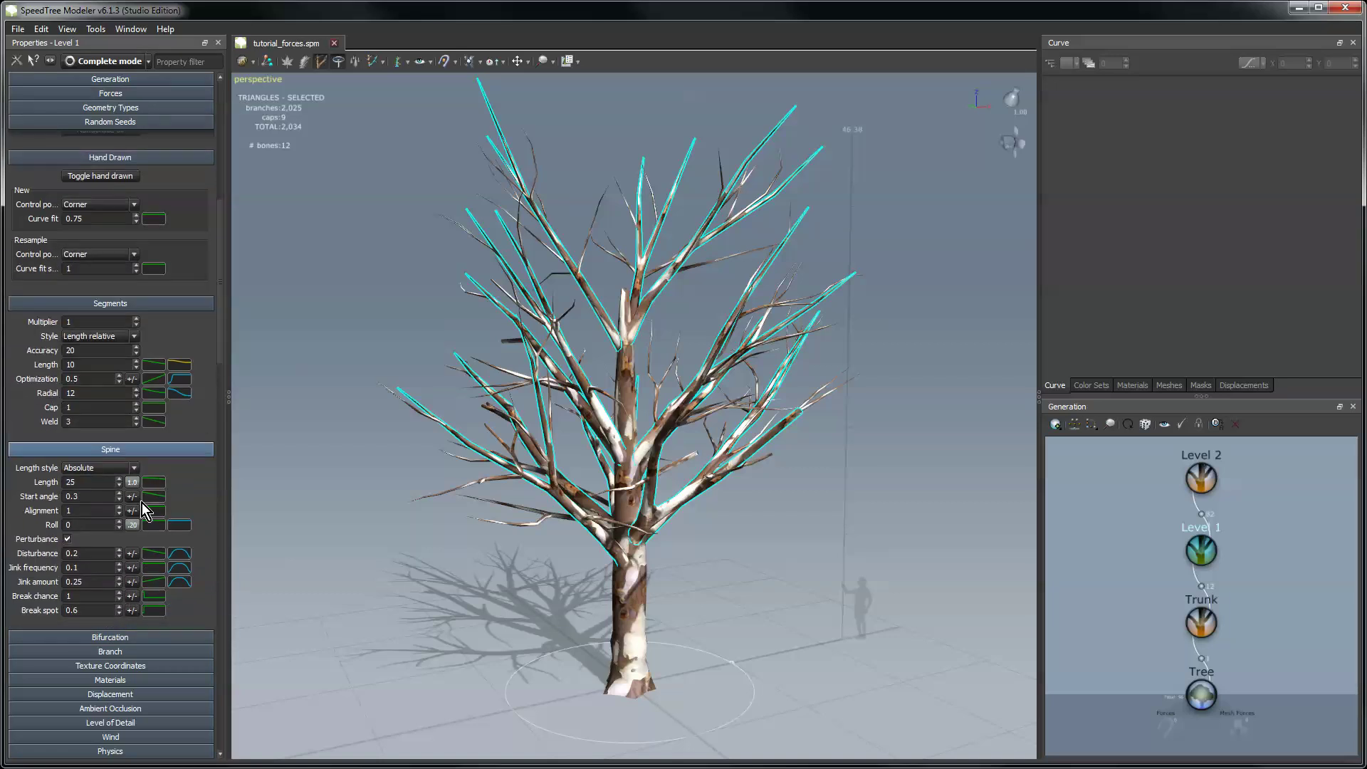
{"action": "left_click_drag", "start_coordinate": [118, 485], "coordinate": [119, 519]}
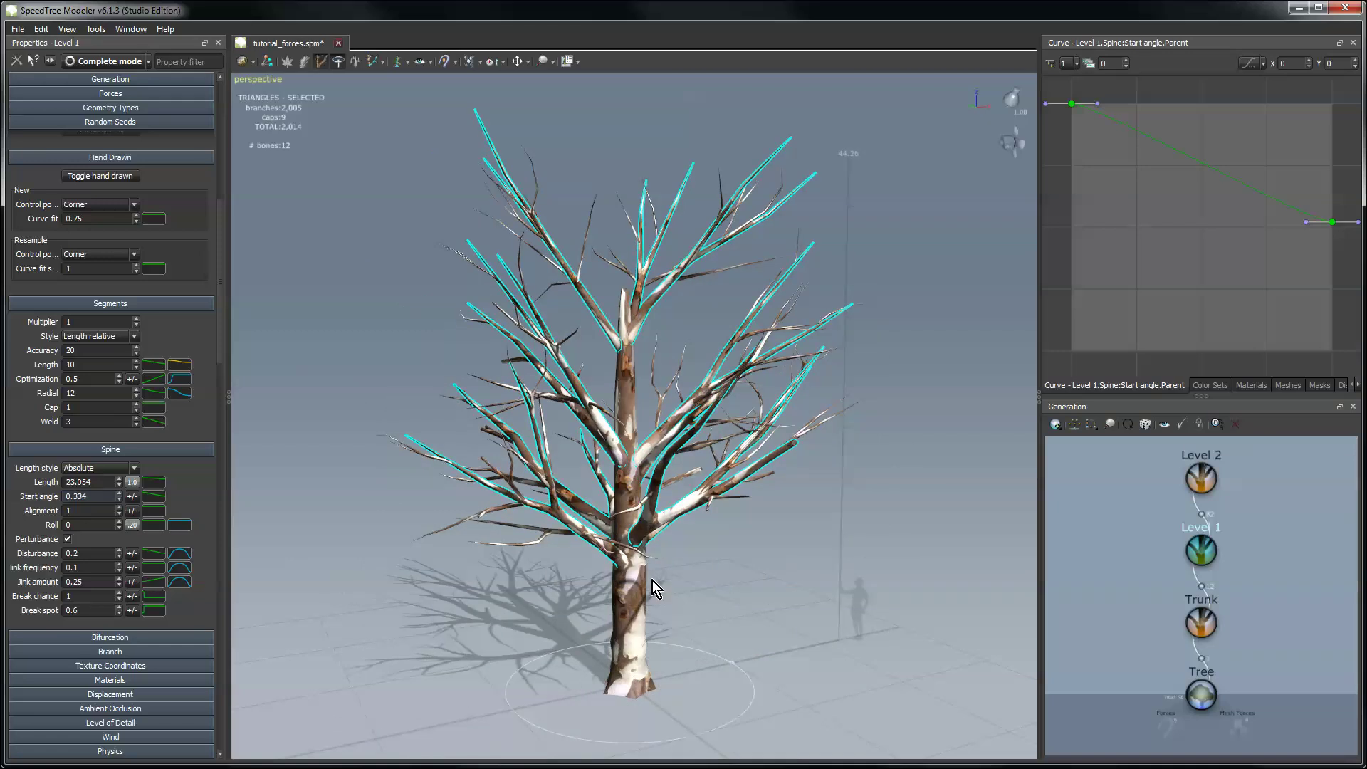
- Thicken the trunk by raising its Branch Radius from 1.5 to about 2.474
{"action": "left_click", "coordinate": [634, 591]}
{"action": "left_click", "coordinate": [114, 656]}
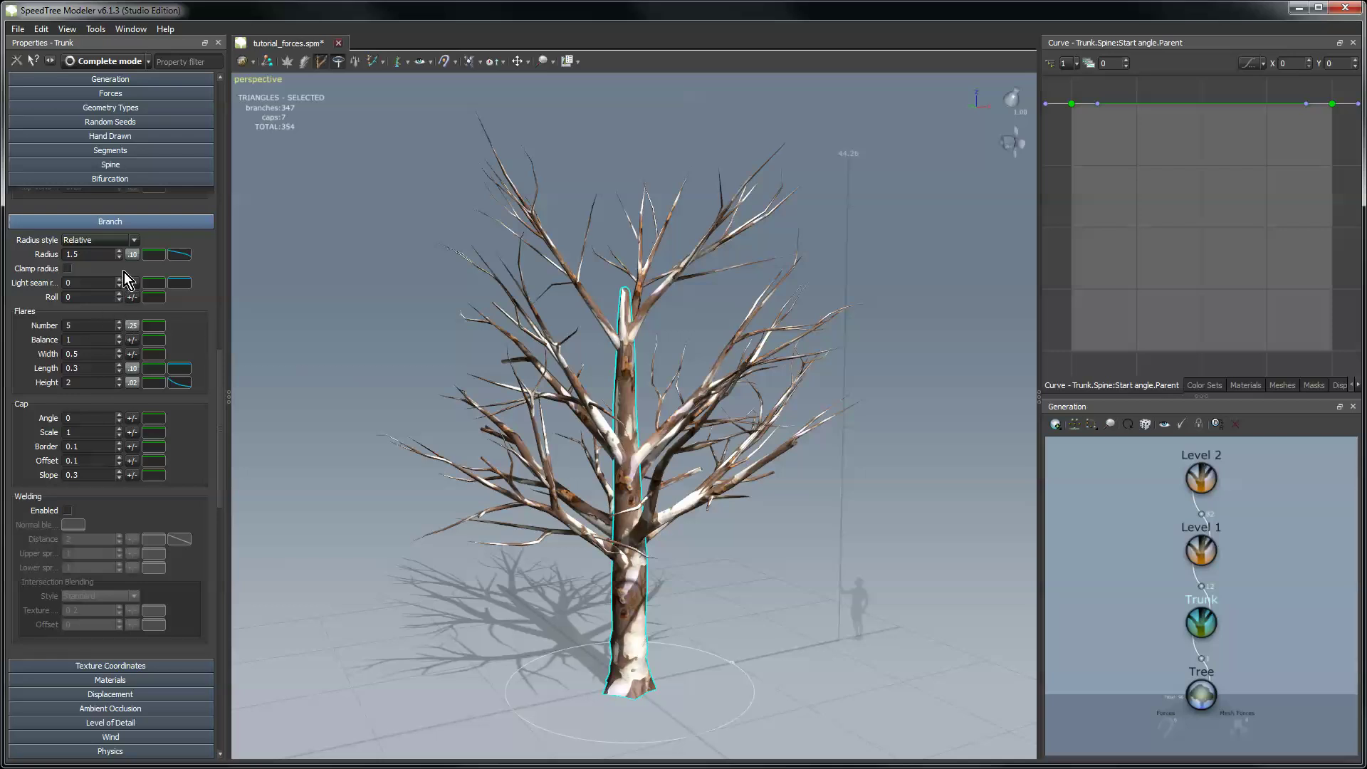
{"action": "left_click_drag", "start_coordinate": [121, 260], "coordinate": [121, 222]}
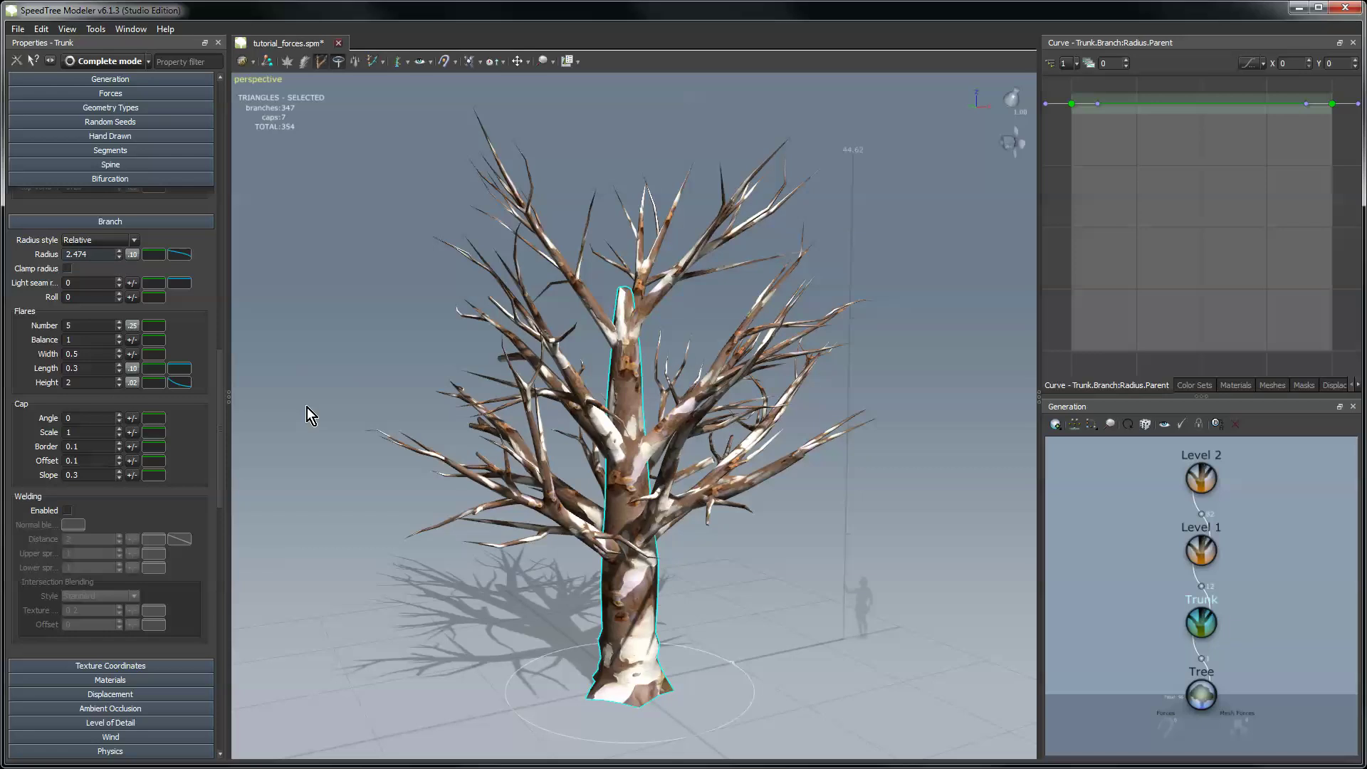
- Undo the shorter-branch and thicker-trunk edits on the Tree, then reselect Level 1
{"action": "left_click", "coordinate": [366, 424]}
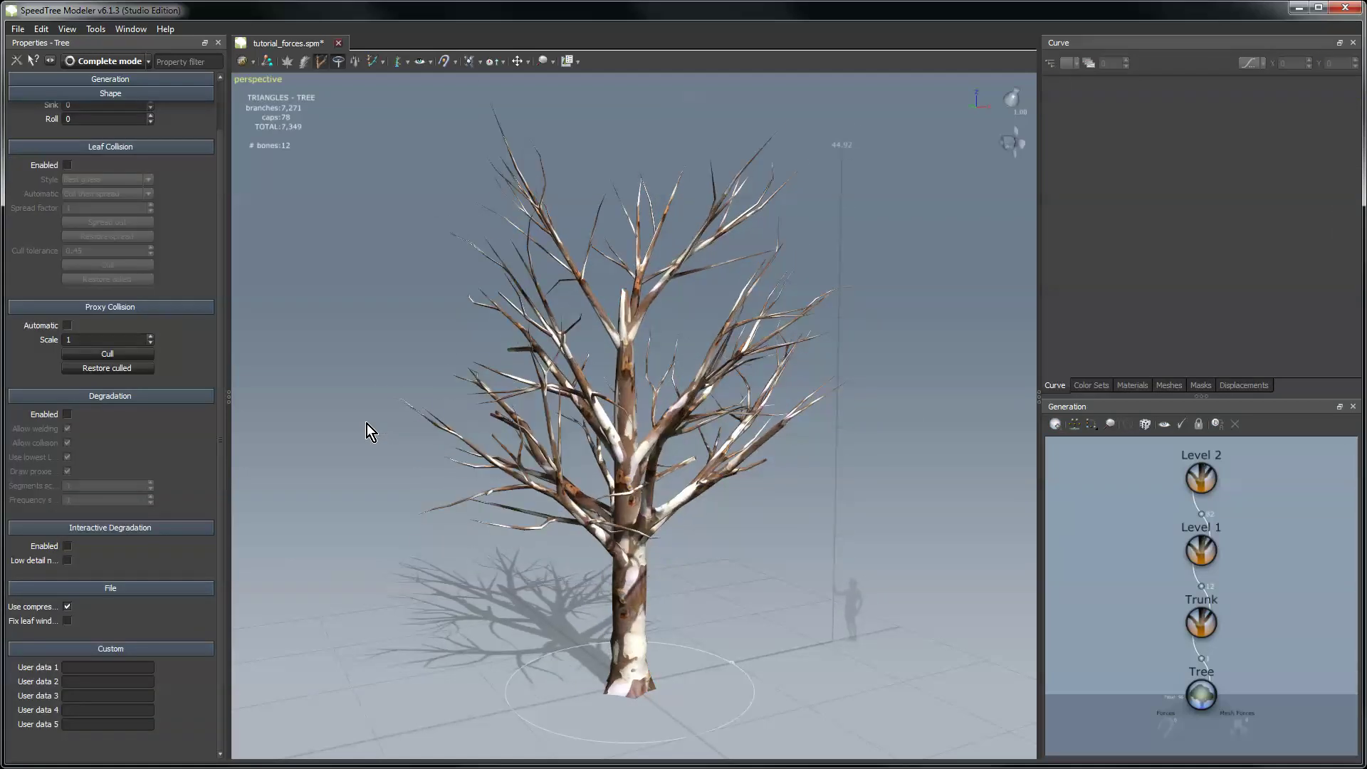
{"action": "key", "text": "ctrl+z"}
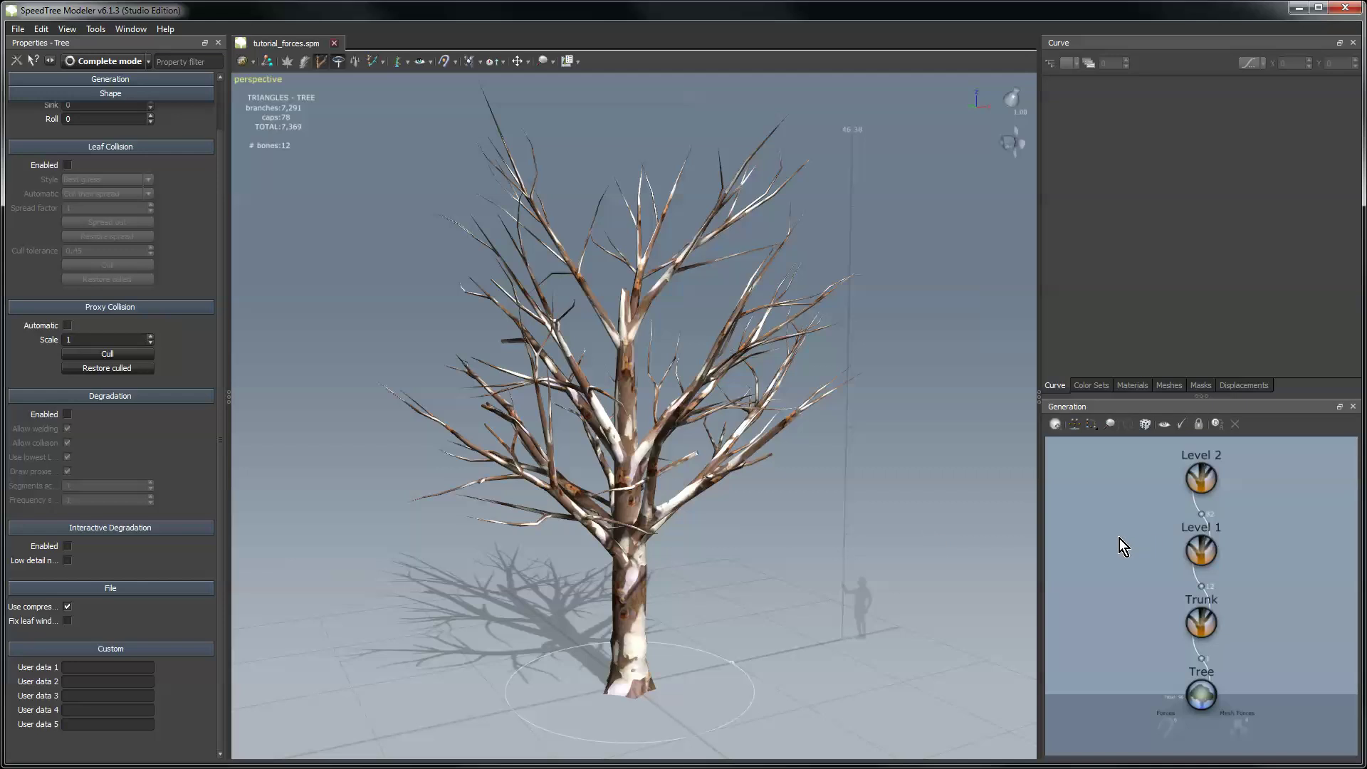
{"action": "left_click", "coordinate": [1202, 553]}
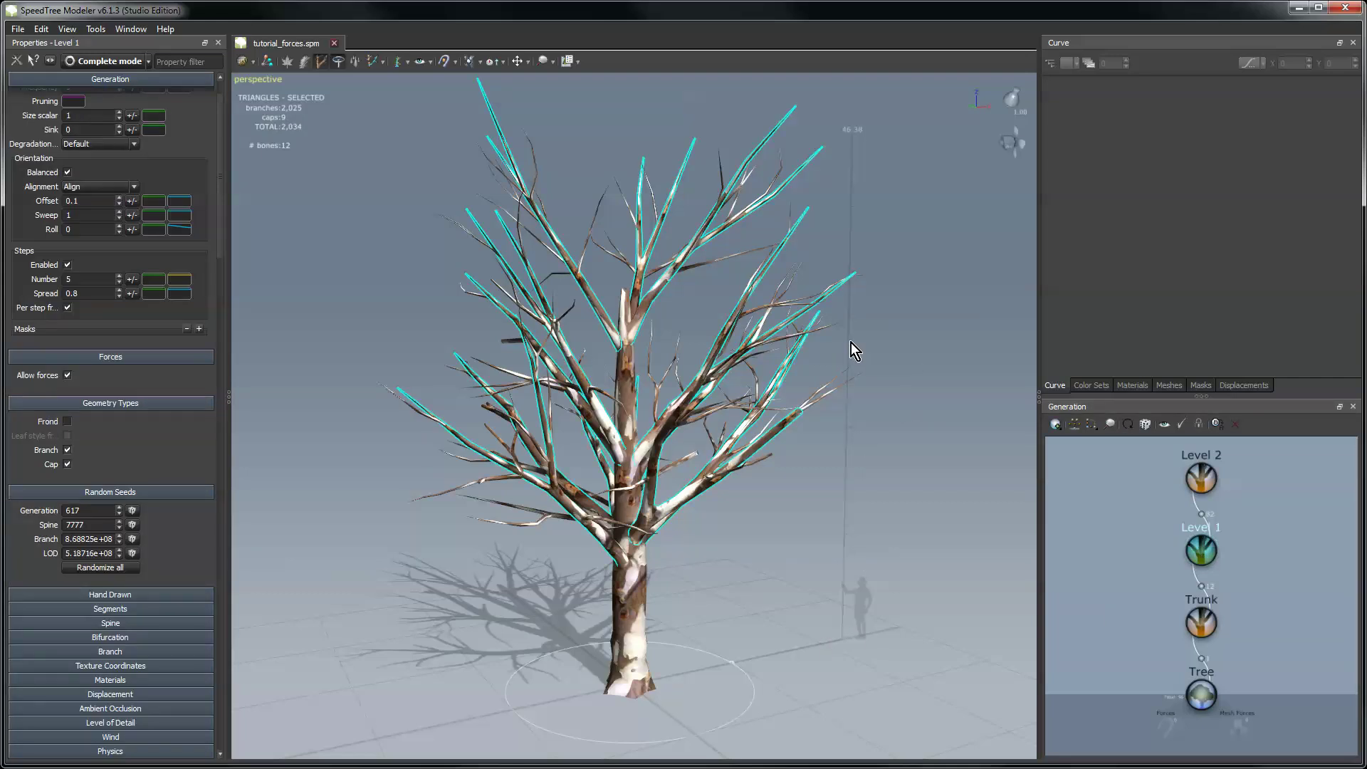
- Add a Direction force and raise its Strength from 0.5 to about 1.216
{"action": "right_click", "coordinate": [878, 376]}
{"action": "mouse_move", "coordinate": [909, 381]}
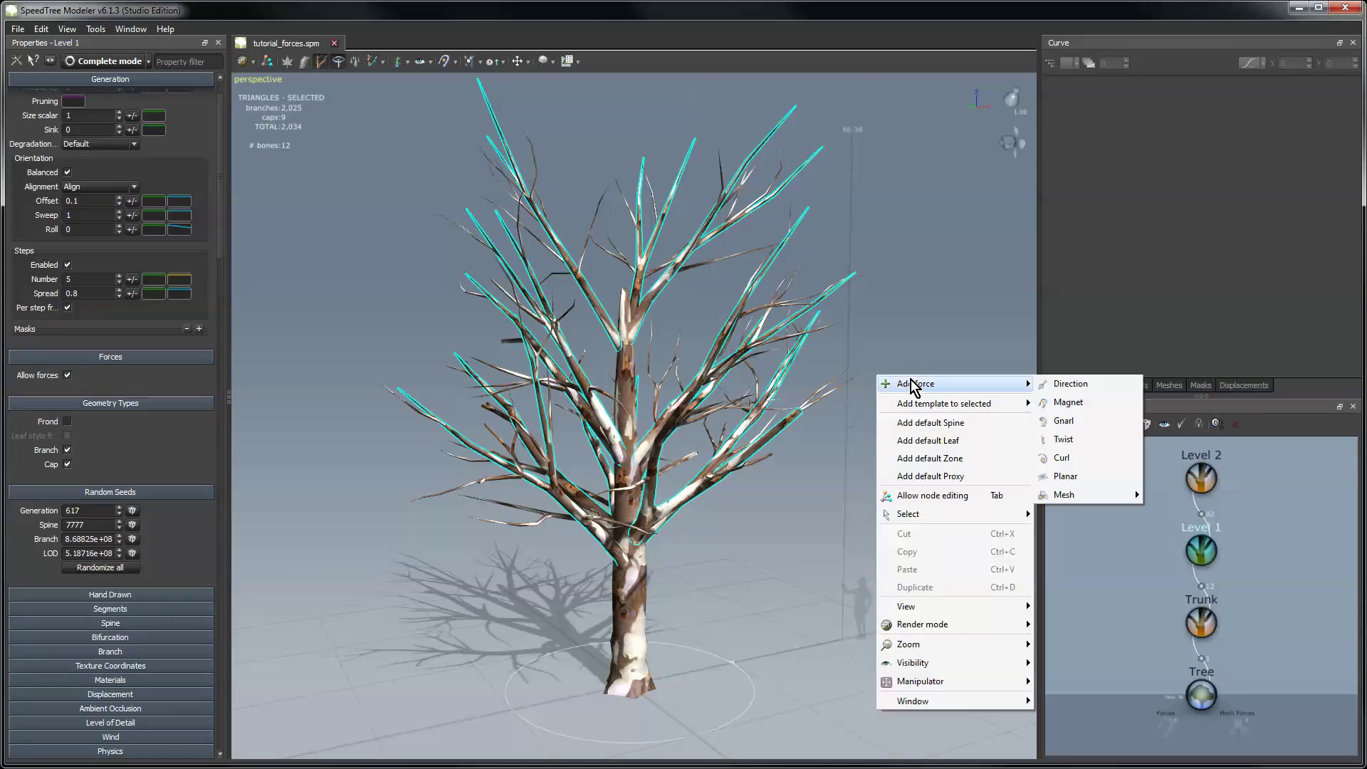
{"action": "left_click", "coordinate": [1052, 384]}
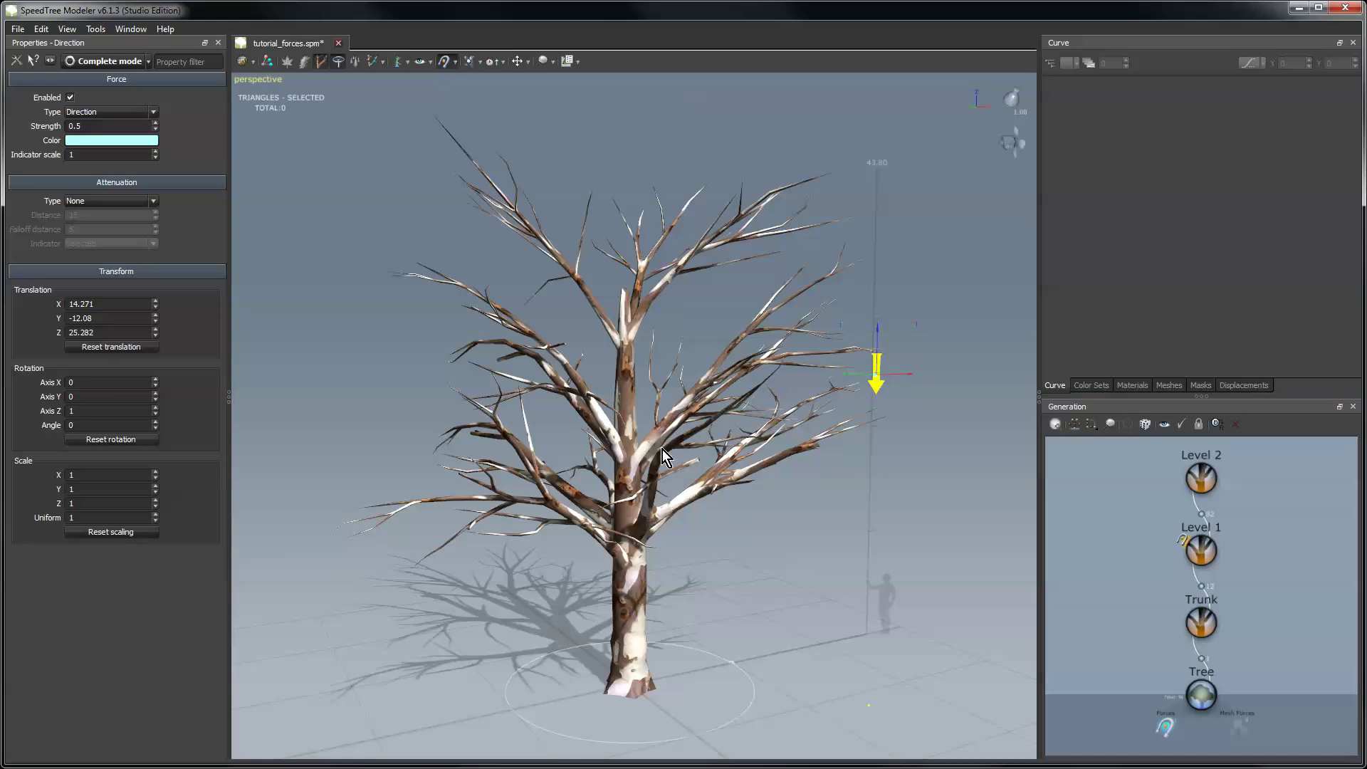
{"action": "left_click_drag", "start_coordinate": [156, 131], "coordinate": [156, 103]}
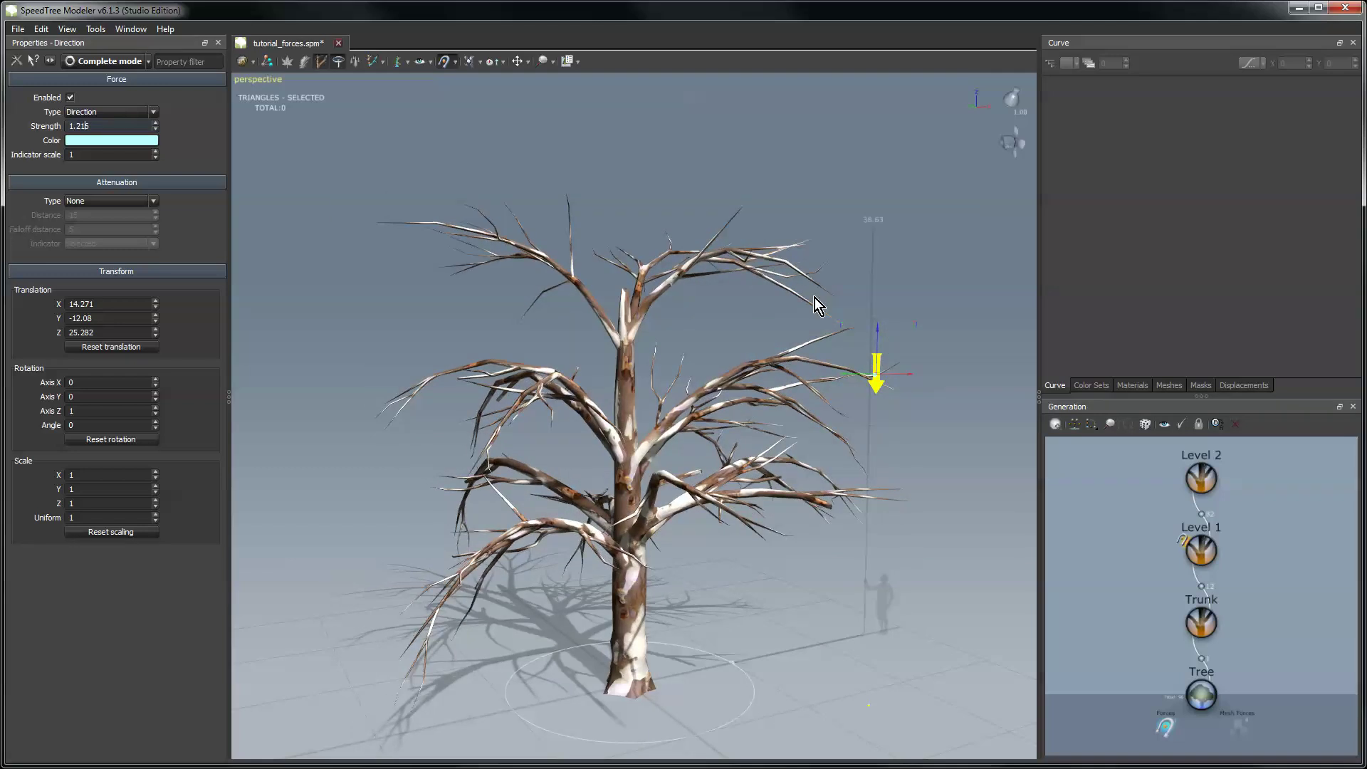
- Rotate the Direction force to a 0.525 angle about its Y axis
{"action": "left_click", "coordinate": [527, 64]}
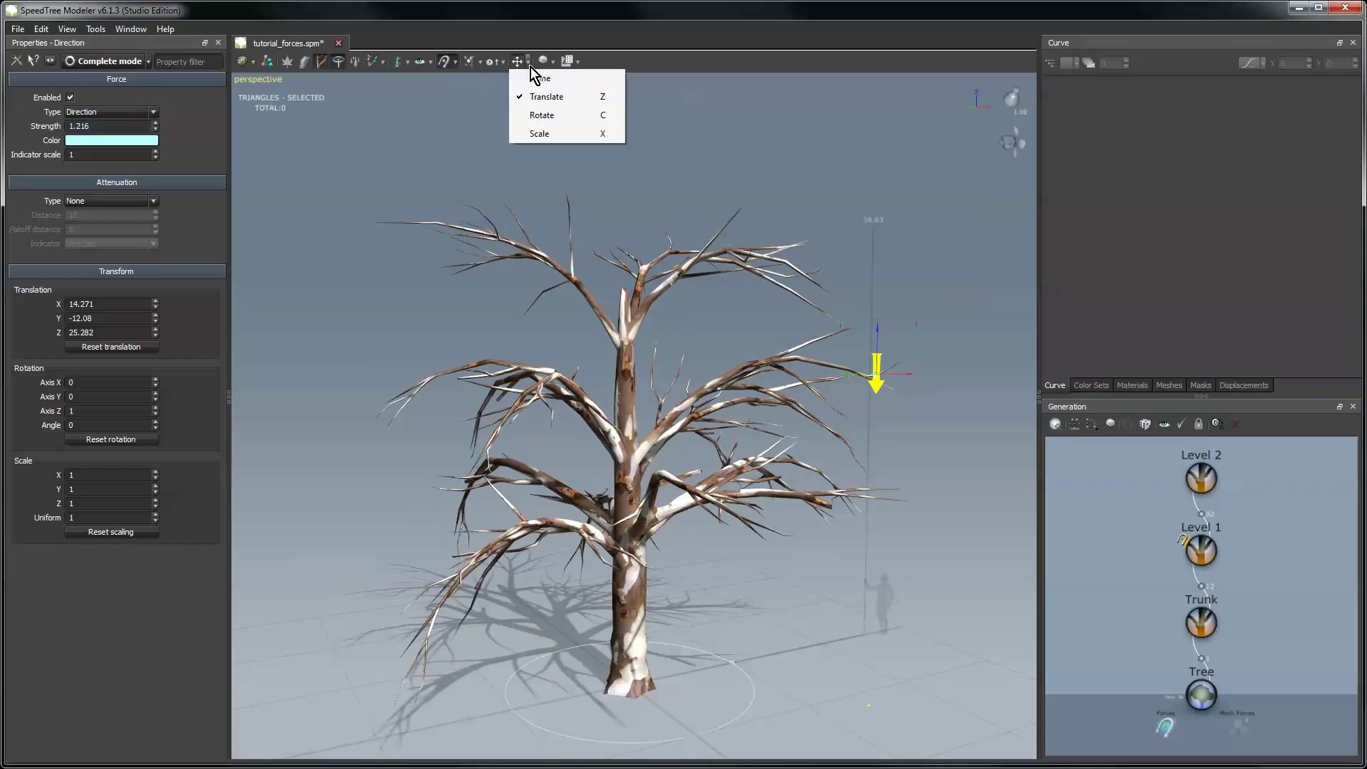
{"action": "left_click", "coordinate": [542, 116]}
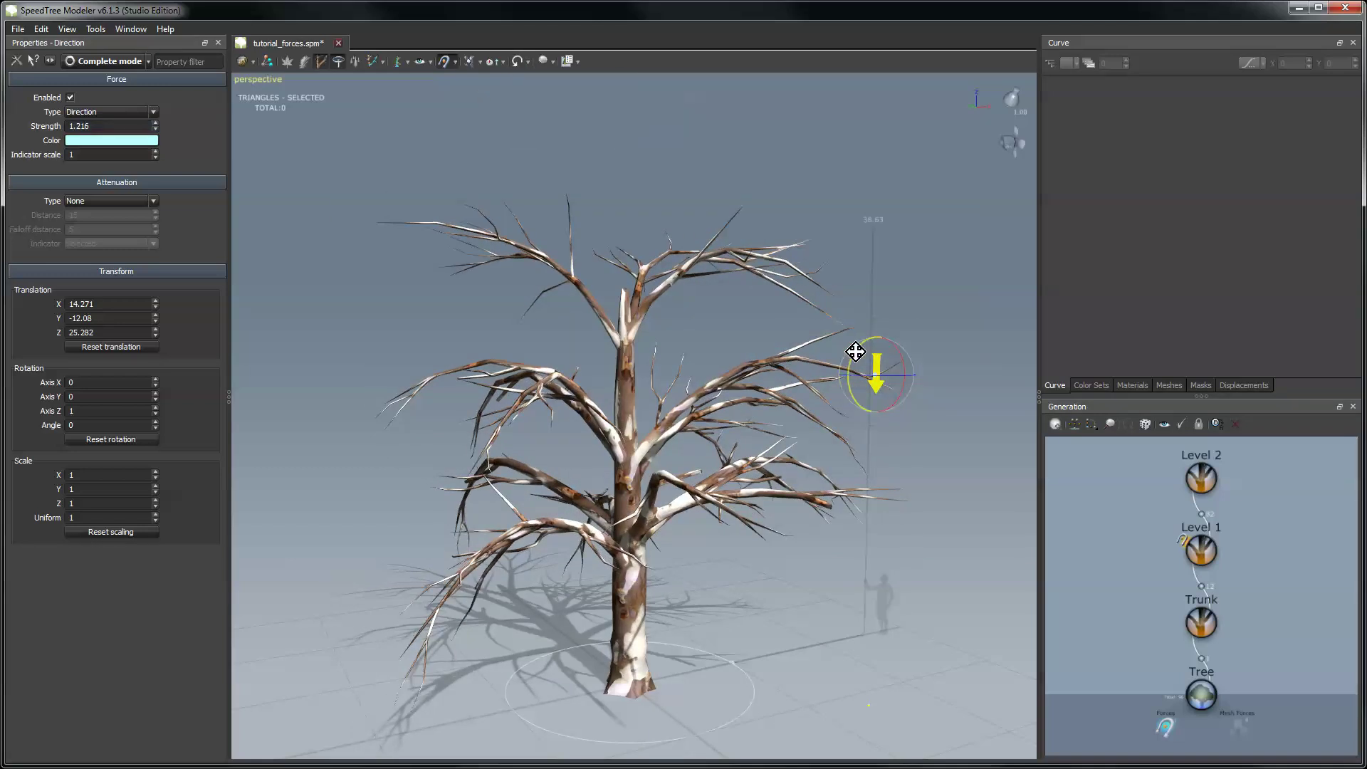
{"action": "left_click_drag", "start_coordinate": [851, 351], "coordinate": [823, 337]}
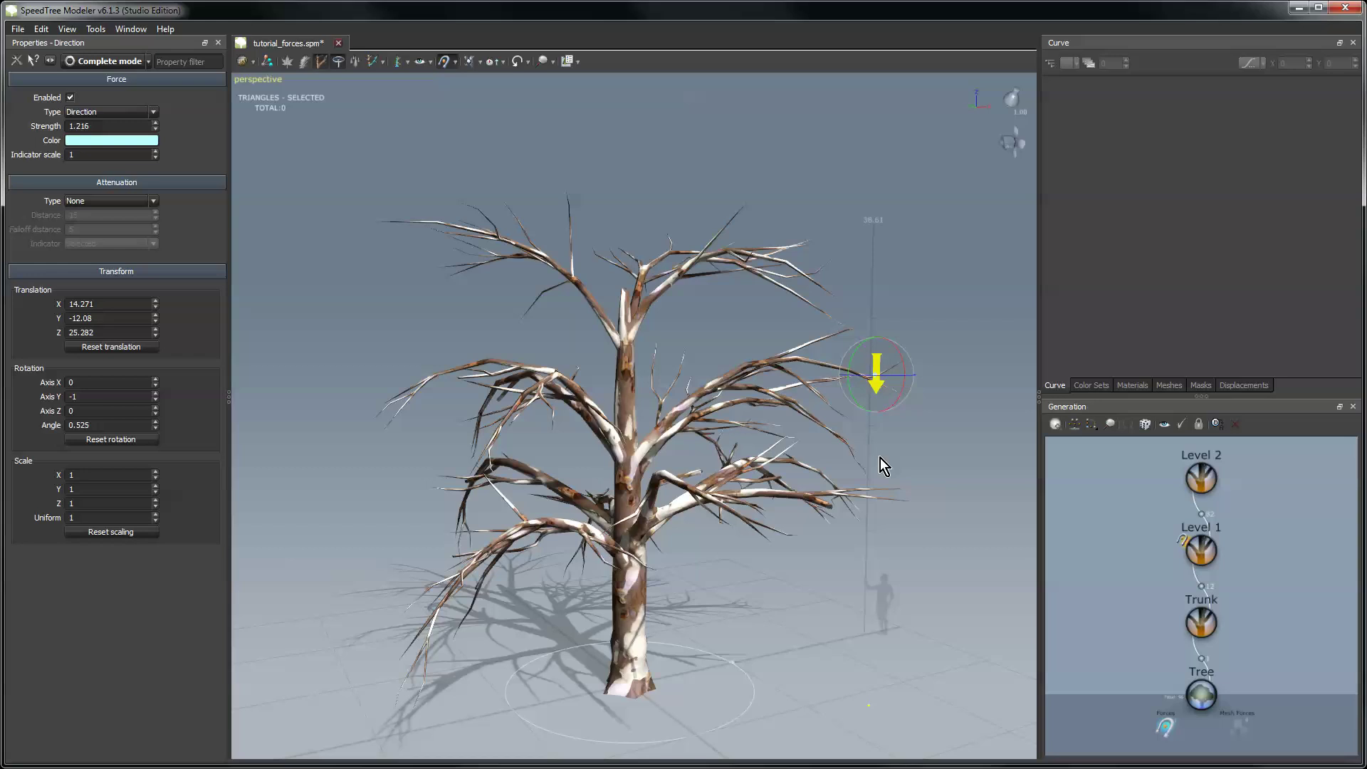
{"action": "left_click", "coordinate": [905, 448]}
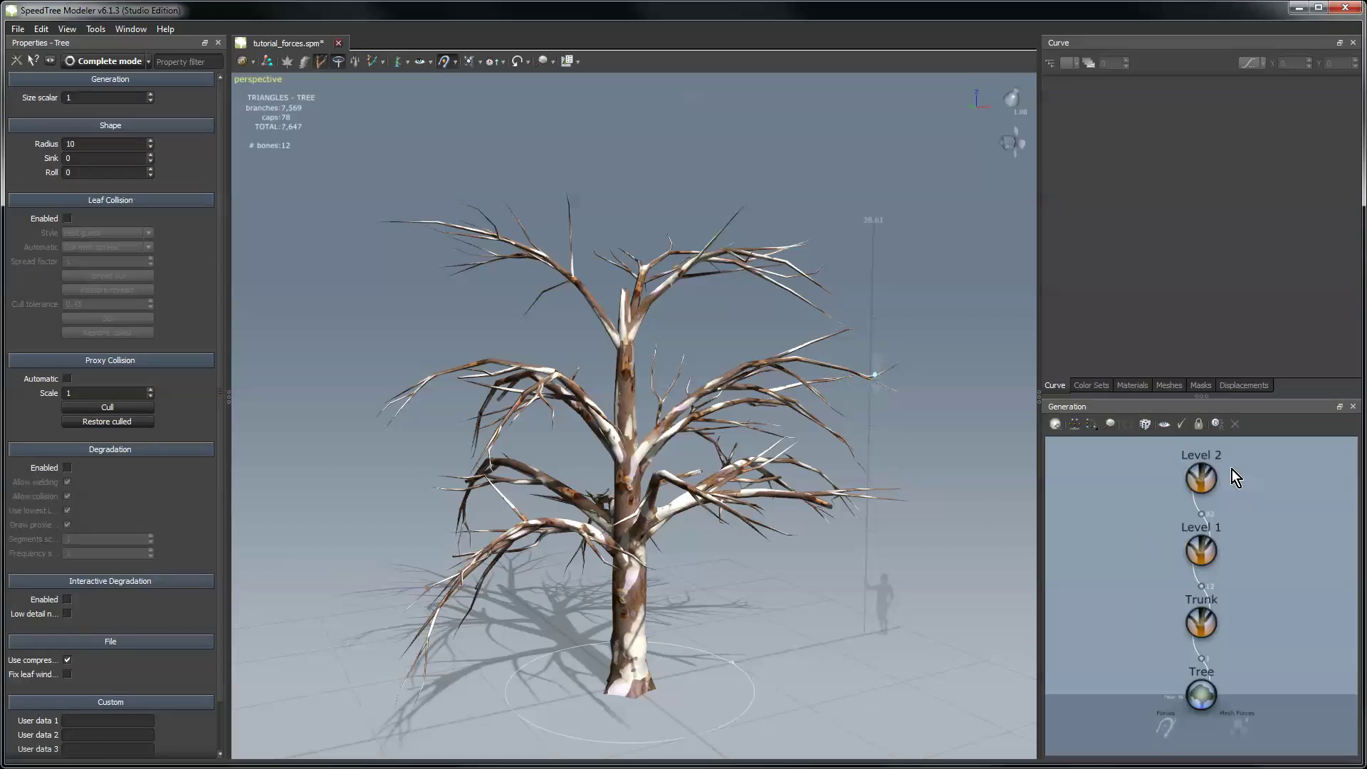
{"action": "left_click", "coordinate": [875, 378]}
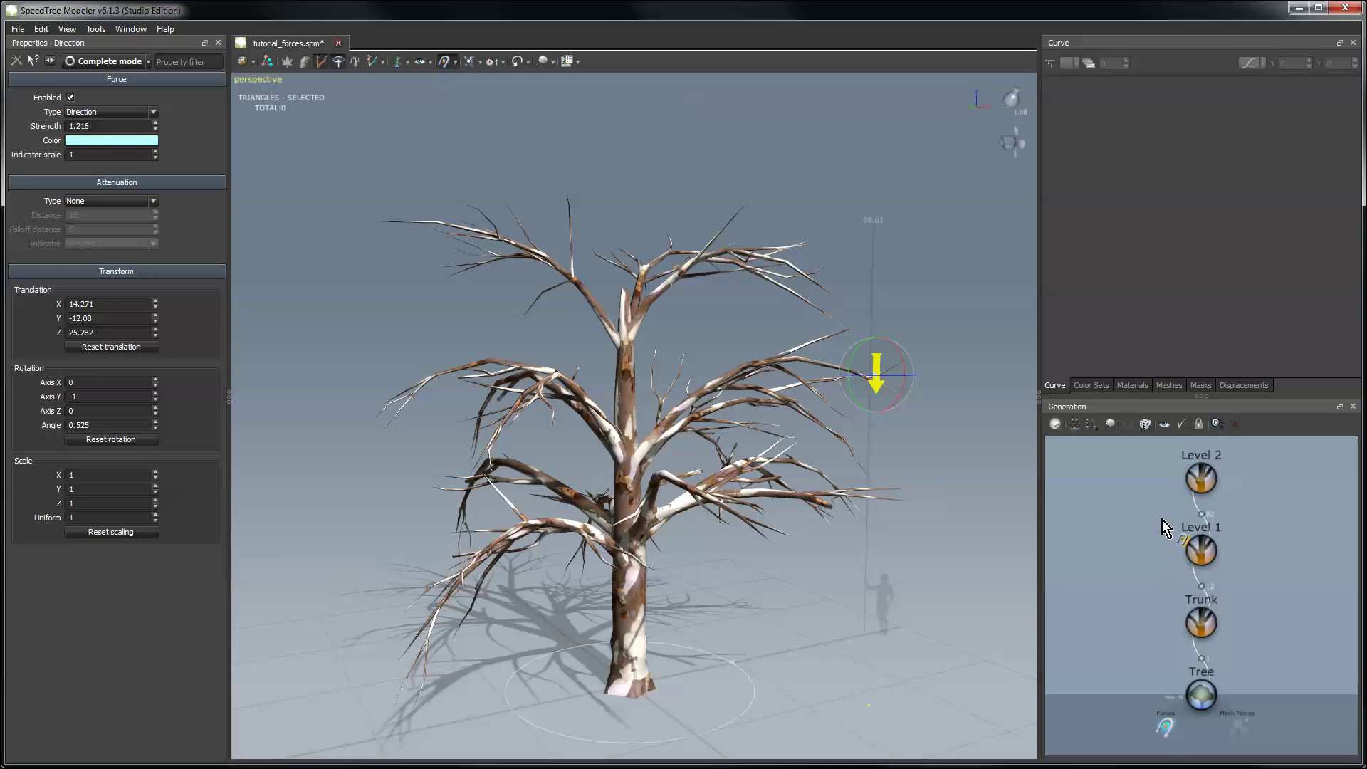
{"action": "scroll", "coordinate": [1150, 563], "scroll_direction": "up", "scroll_amount": 4}
{"action": "left_click_drag", "start_coordinate": [1150, 609], "coordinate": [1143, 657]}
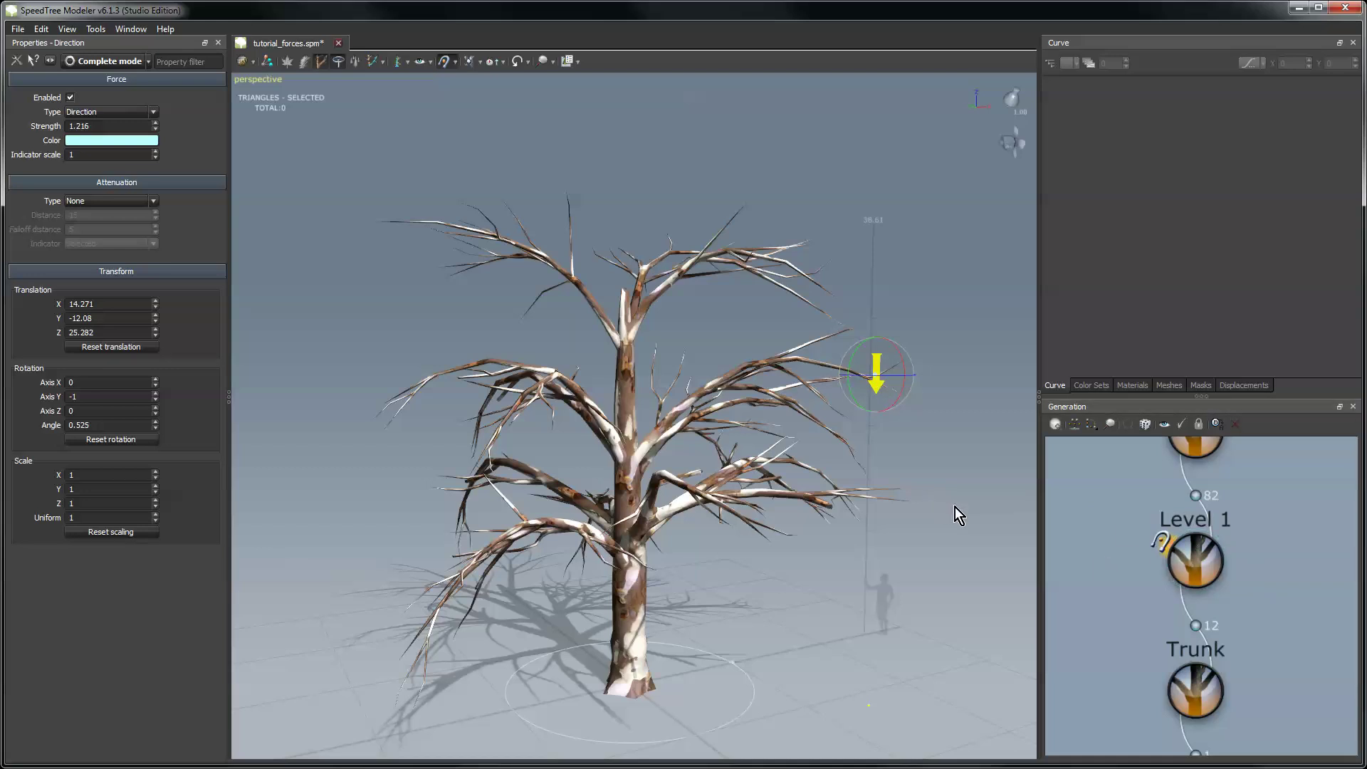
{"action": "scroll", "coordinate": [971, 531], "scroll_direction": "down", "scroll_amount": 4}
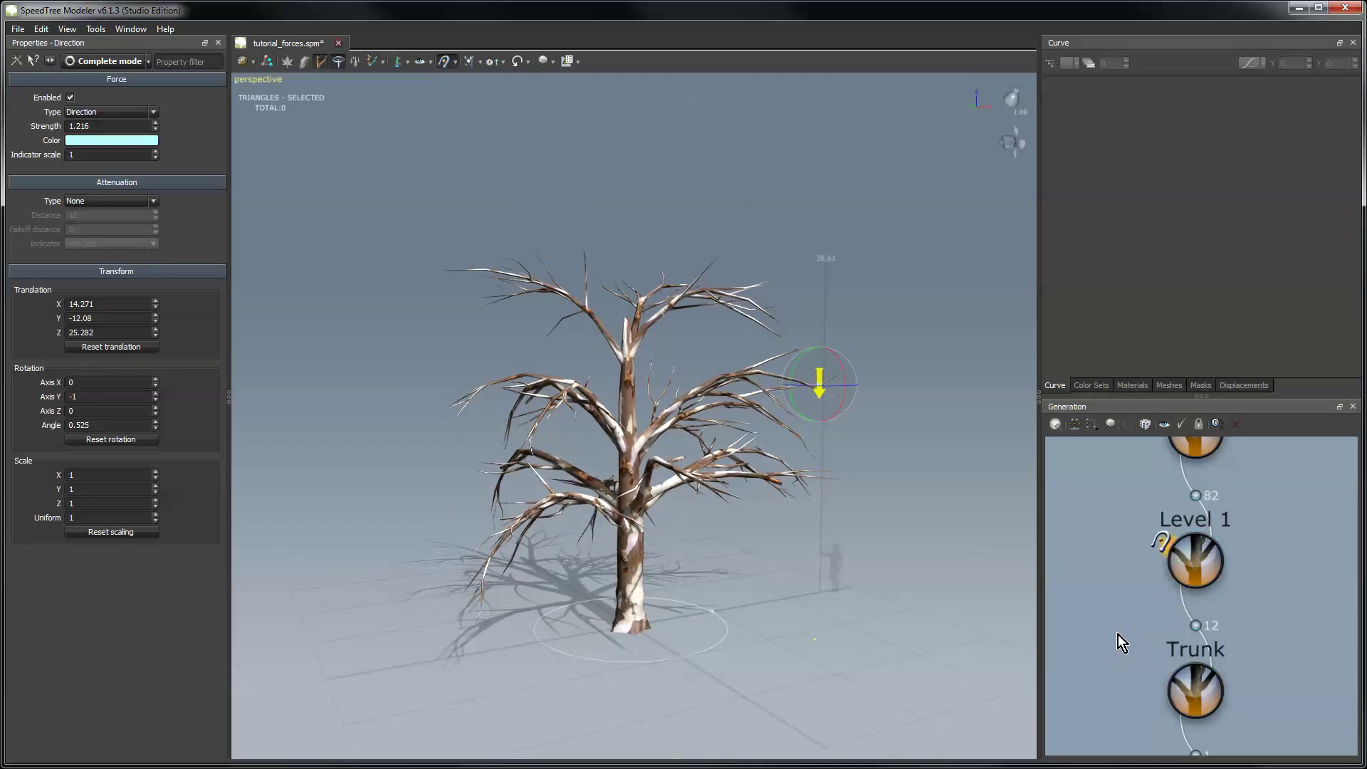
{"action": "left_click", "coordinate": [915, 600]}
{"action": "left_click", "coordinate": [1202, 568]}
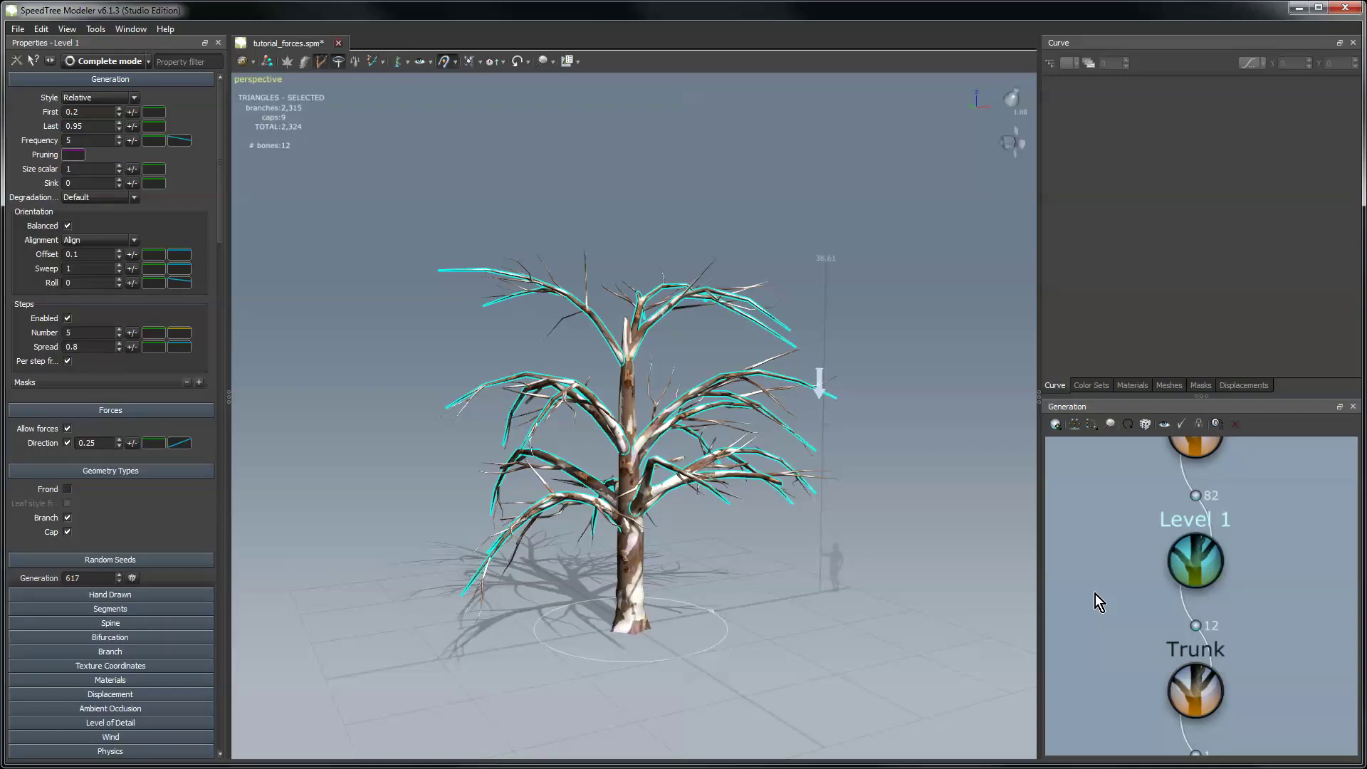
{"action": "left_click", "coordinate": [844, 527]}
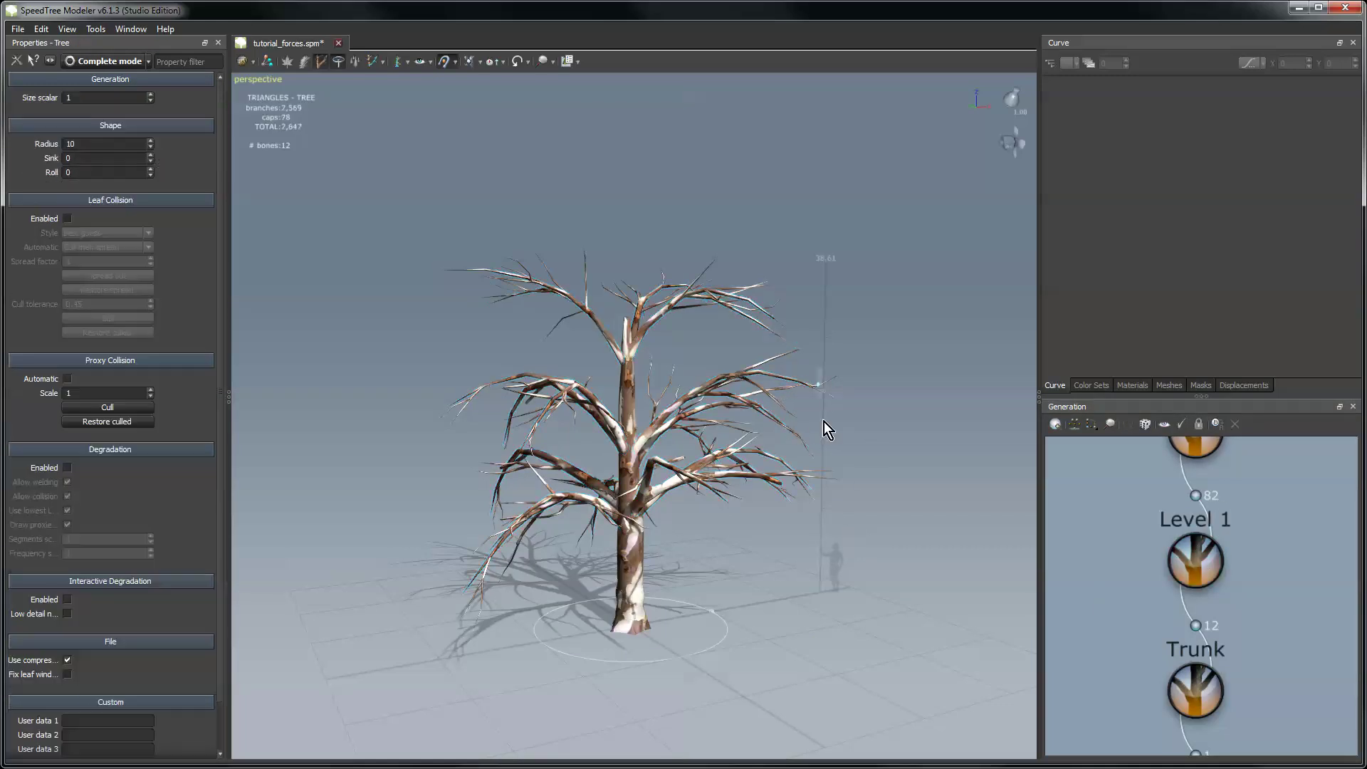
{"action": "left_click", "coordinate": [1185, 556]}
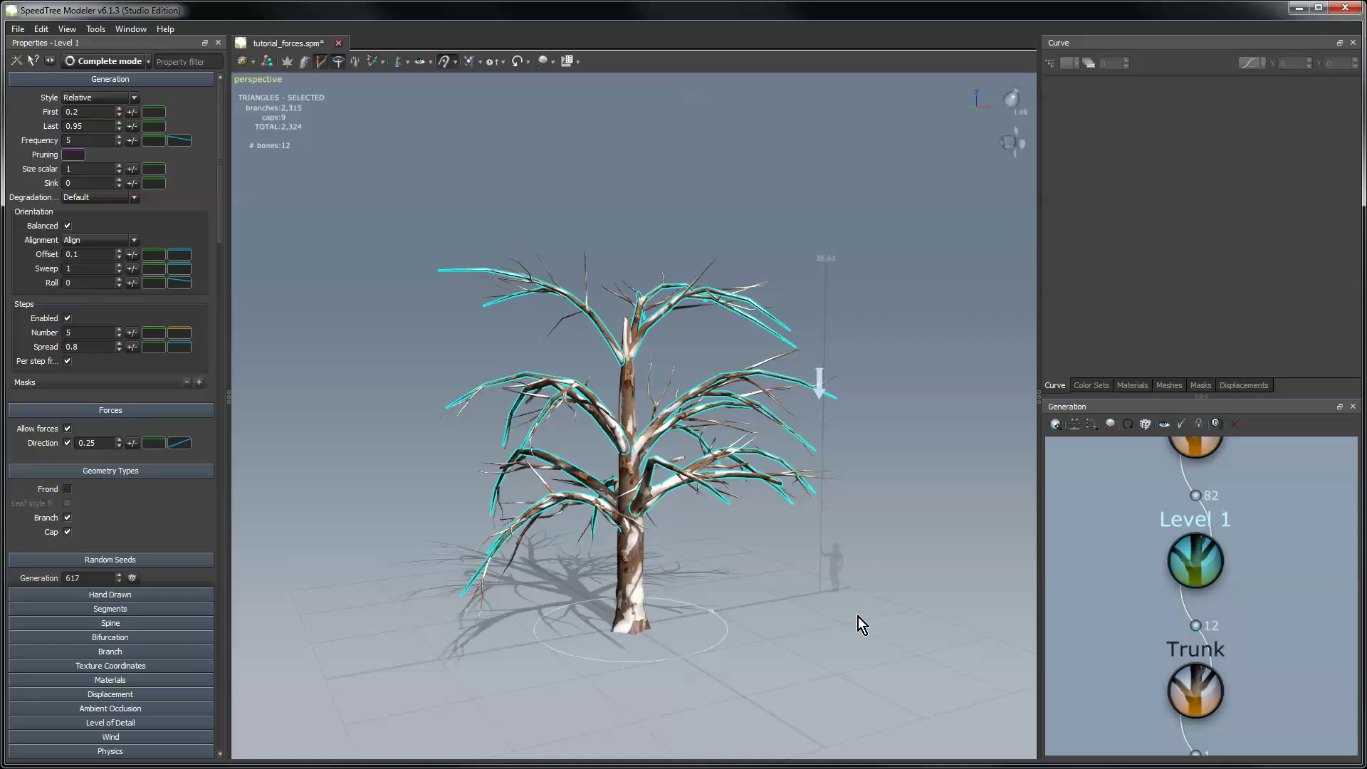
{"action": "left_click", "coordinate": [857, 545]}
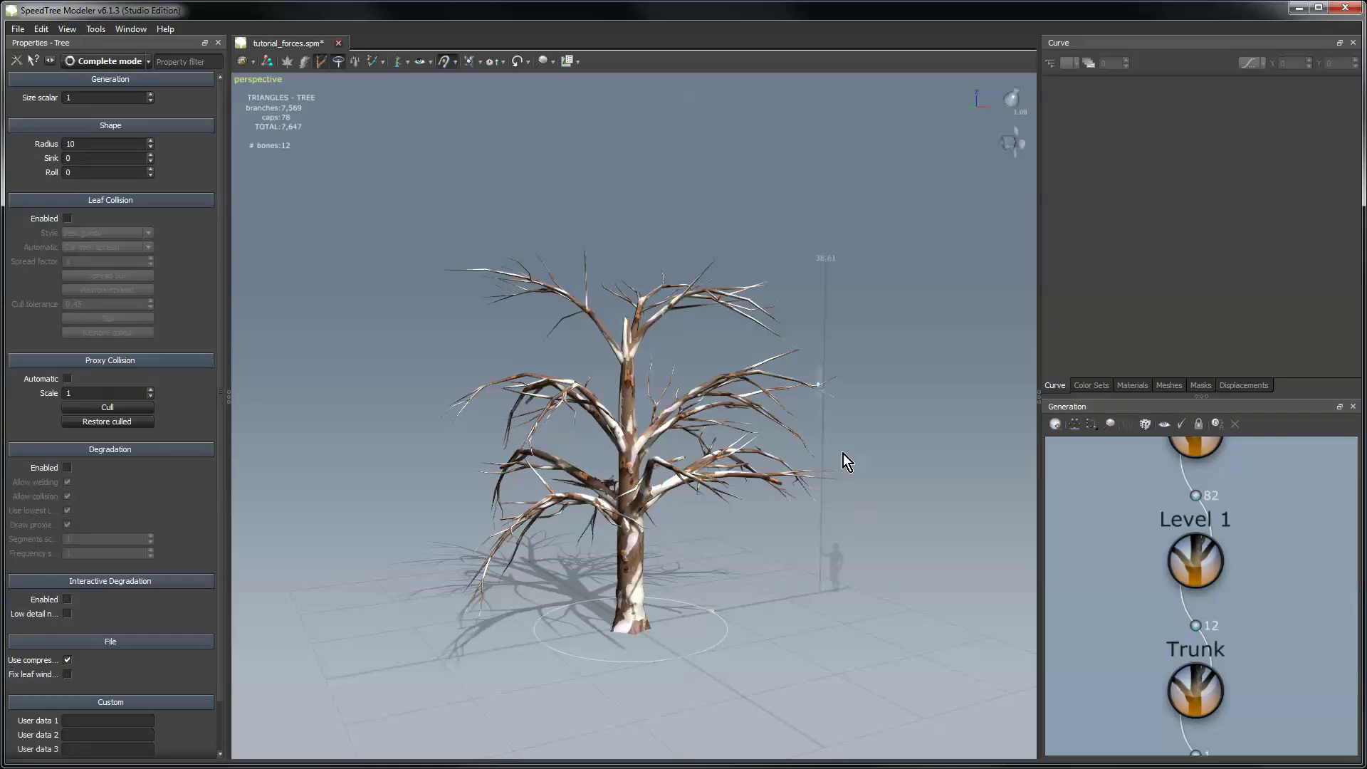
- Enable the Direction force on Level 2 branches at 0.25, toggling it to compare the droop
{"action": "scroll", "coordinate": [842, 459], "scroll_direction": "up", "scroll_amount": 3}
{"action": "scroll", "coordinate": [1131, 514], "scroll_direction": "down", "scroll_amount": 2}
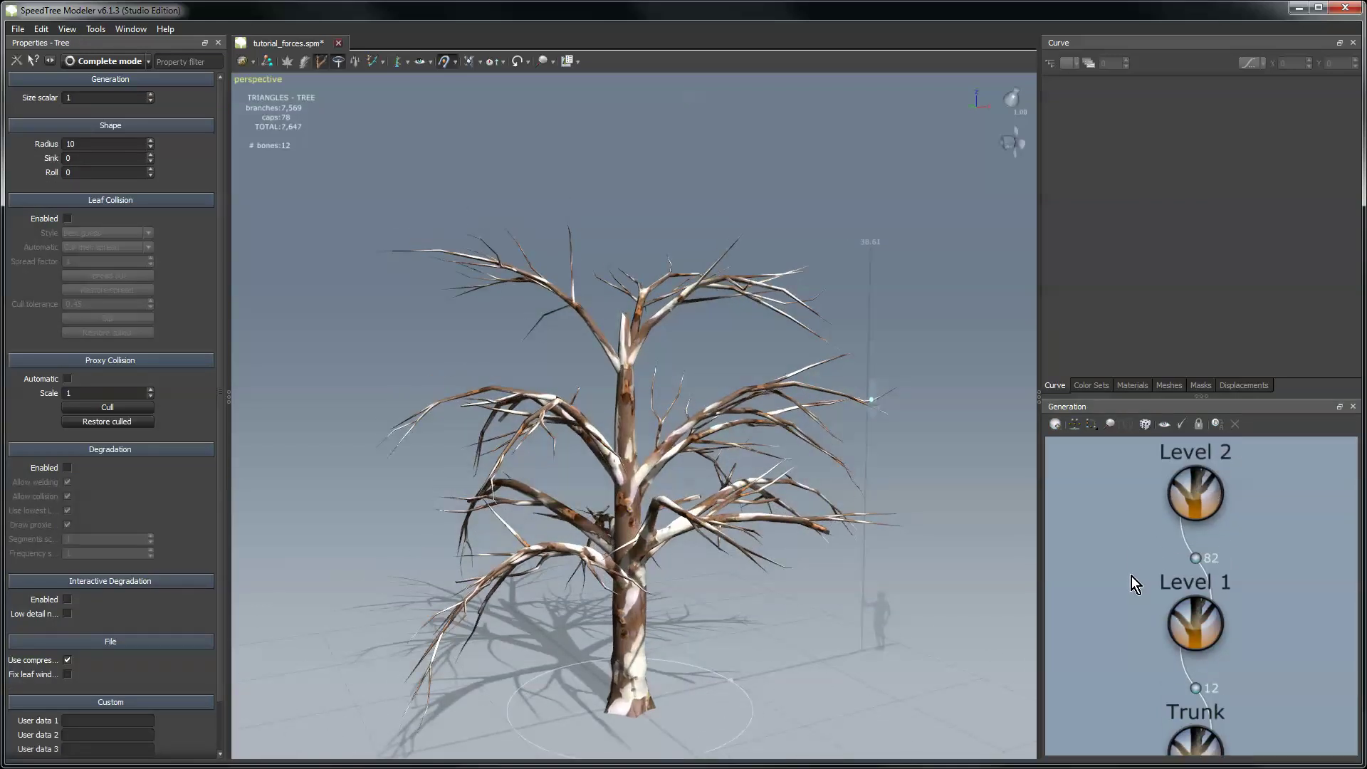
{"action": "key", "text": "Up"}
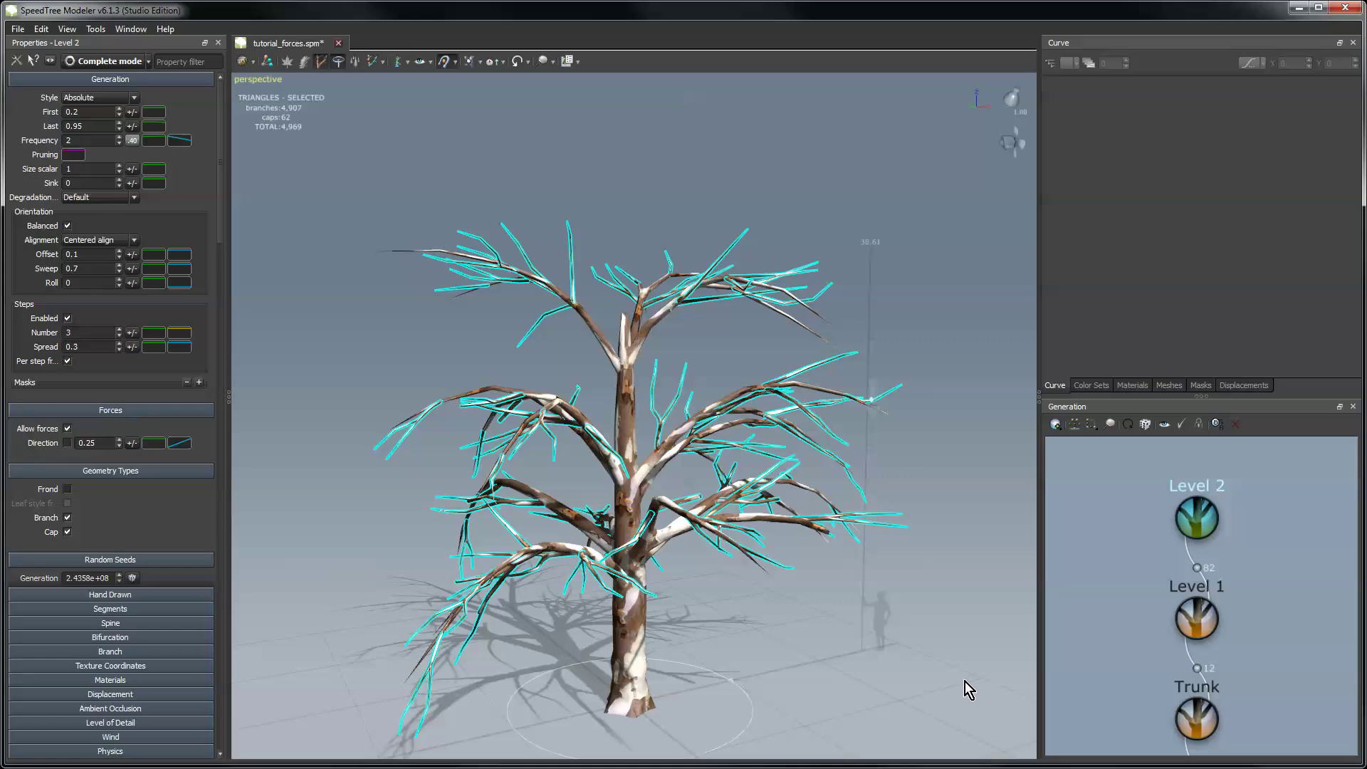
{"action": "scroll", "coordinate": [142, 420], "scroll_direction": "down", "scroll_amount": 3}
{"action": "scroll", "coordinate": [141, 413], "scroll_direction": "down", "scroll_amount": 2}
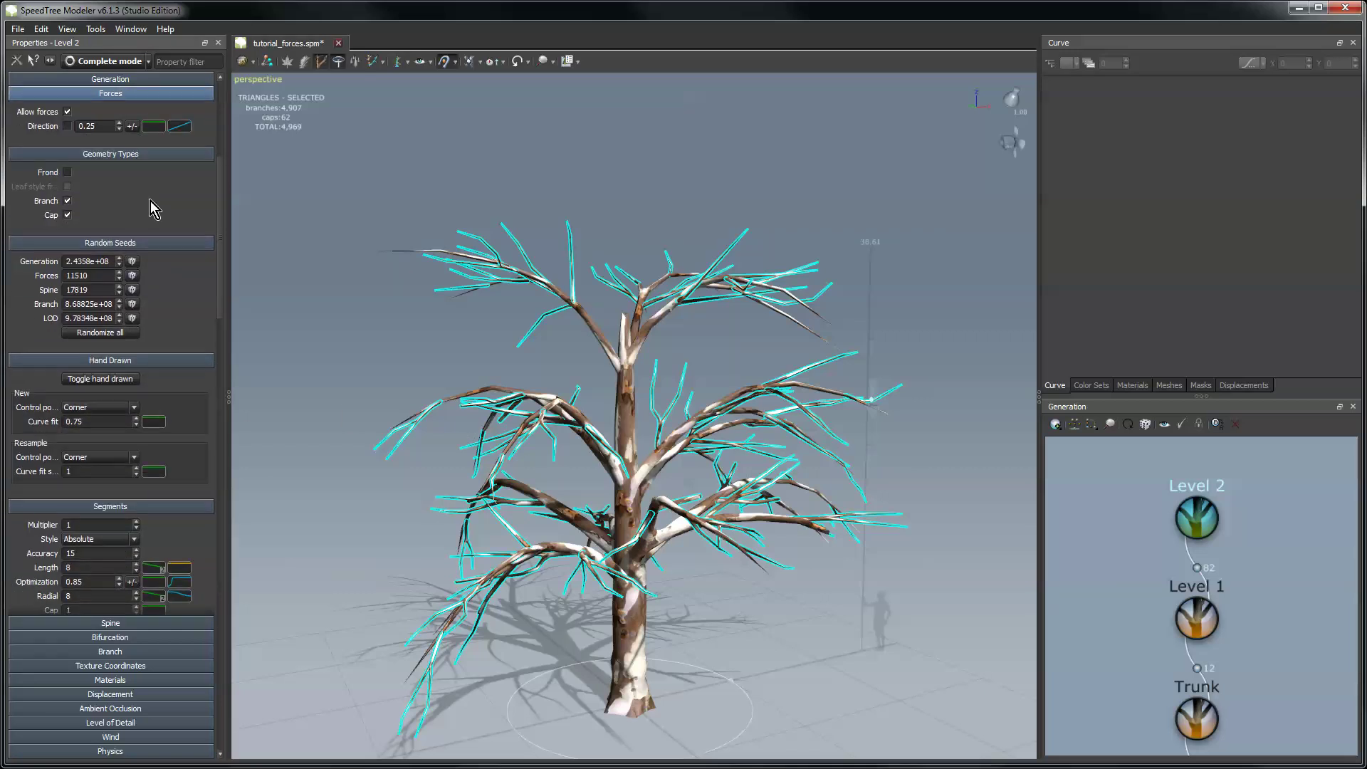
{"action": "left_click", "coordinate": [67, 126]}
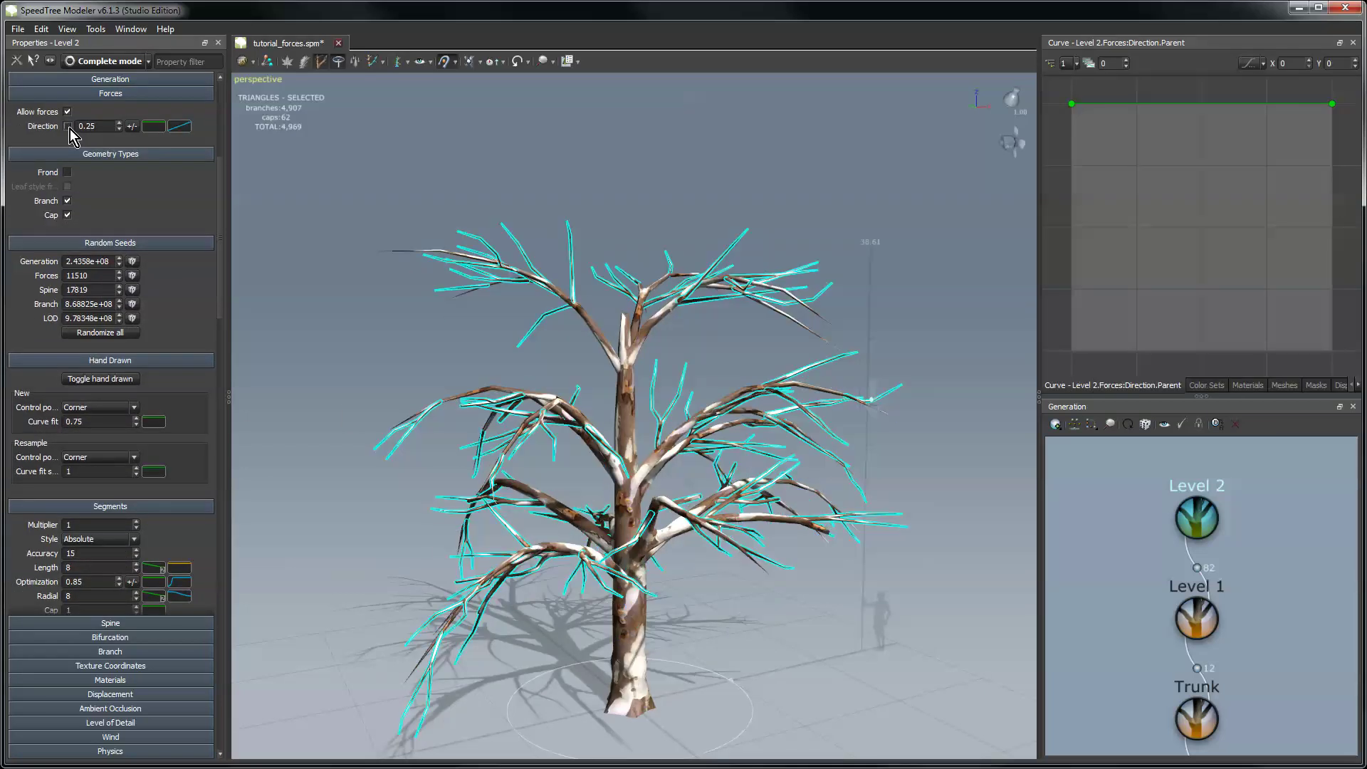
{"action": "left_click", "coordinate": [68, 126]}
{"action": "left_click", "coordinate": [68, 126]}
- Look down on the tree, inspect the Direction force, then reselect Level 2
{"action": "left_click_drag", "start_coordinate": [511, 365], "coordinate": [515, 338]}
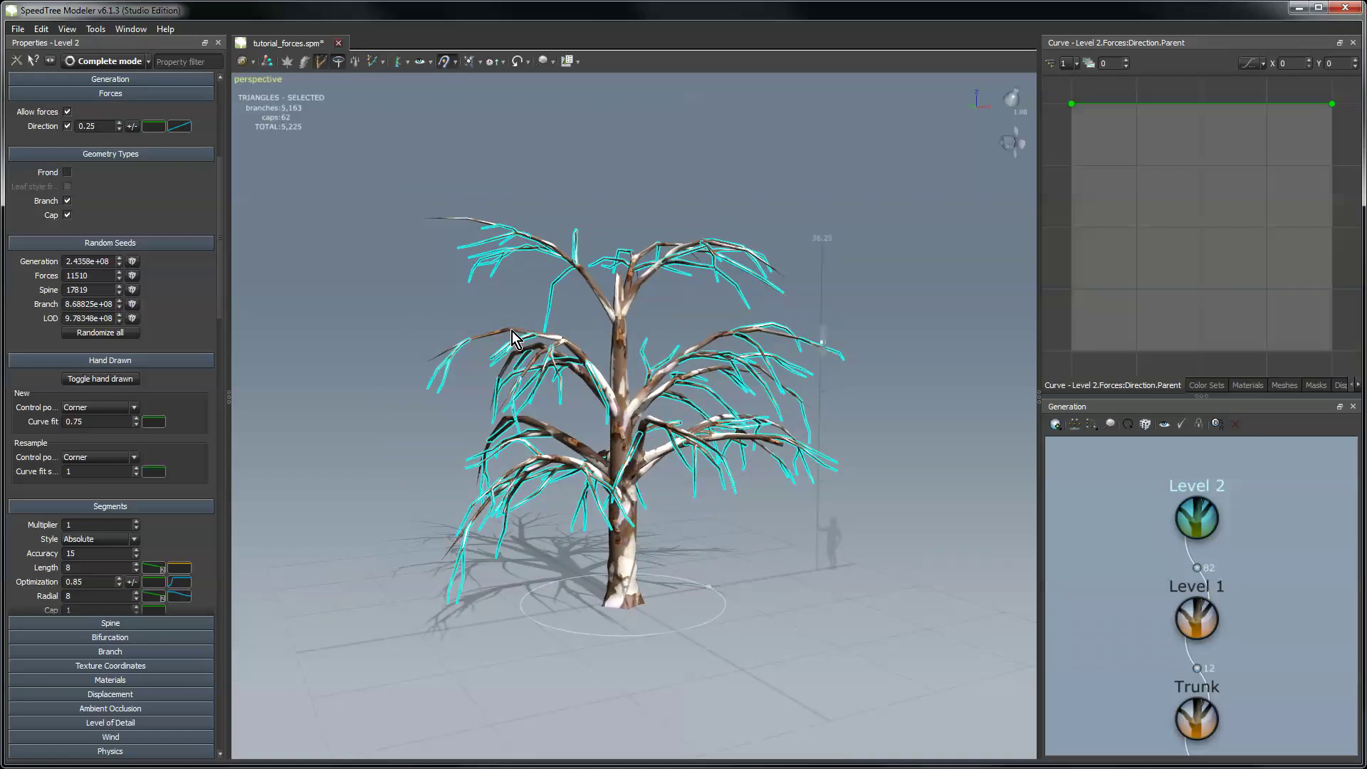
{"action": "scroll", "coordinate": [515, 338], "scroll_direction": "up", "scroll_amount": 2}
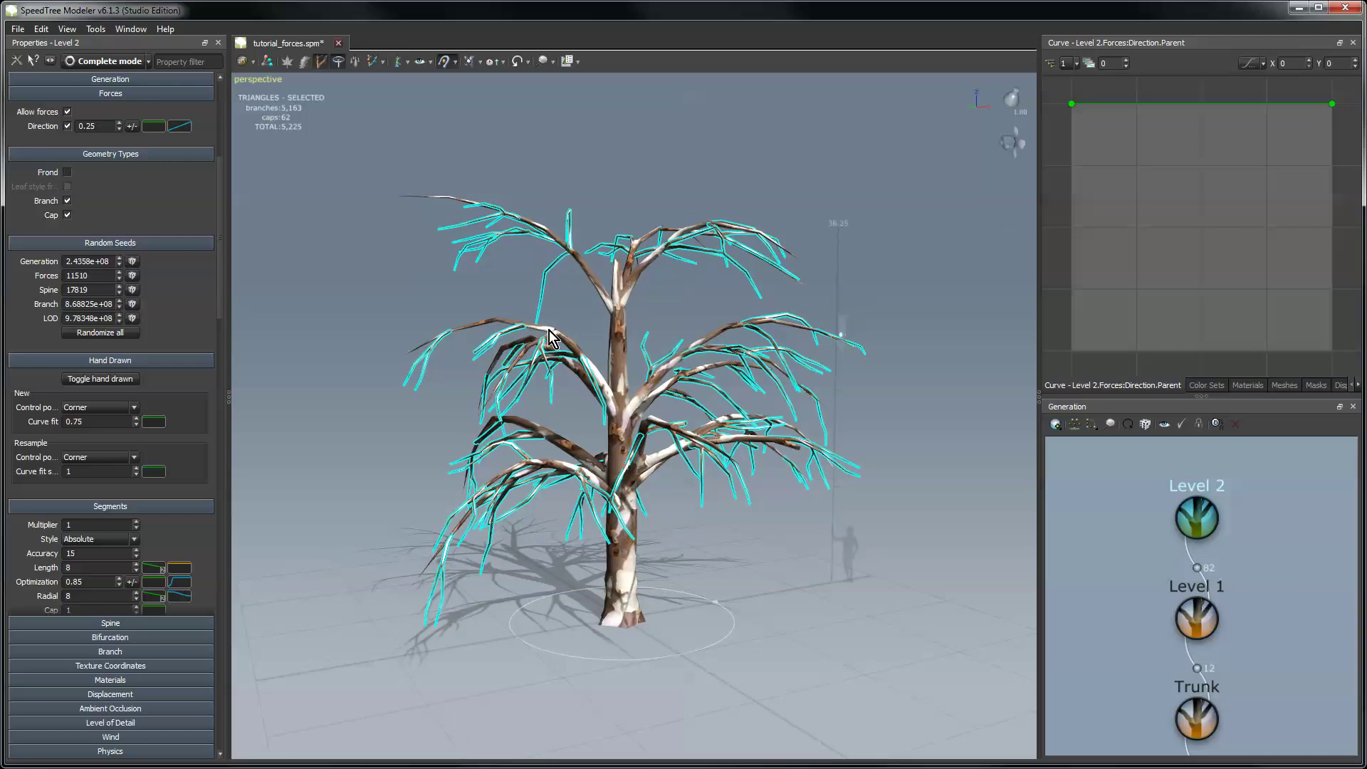
{"action": "left_click", "coordinate": [842, 333]}
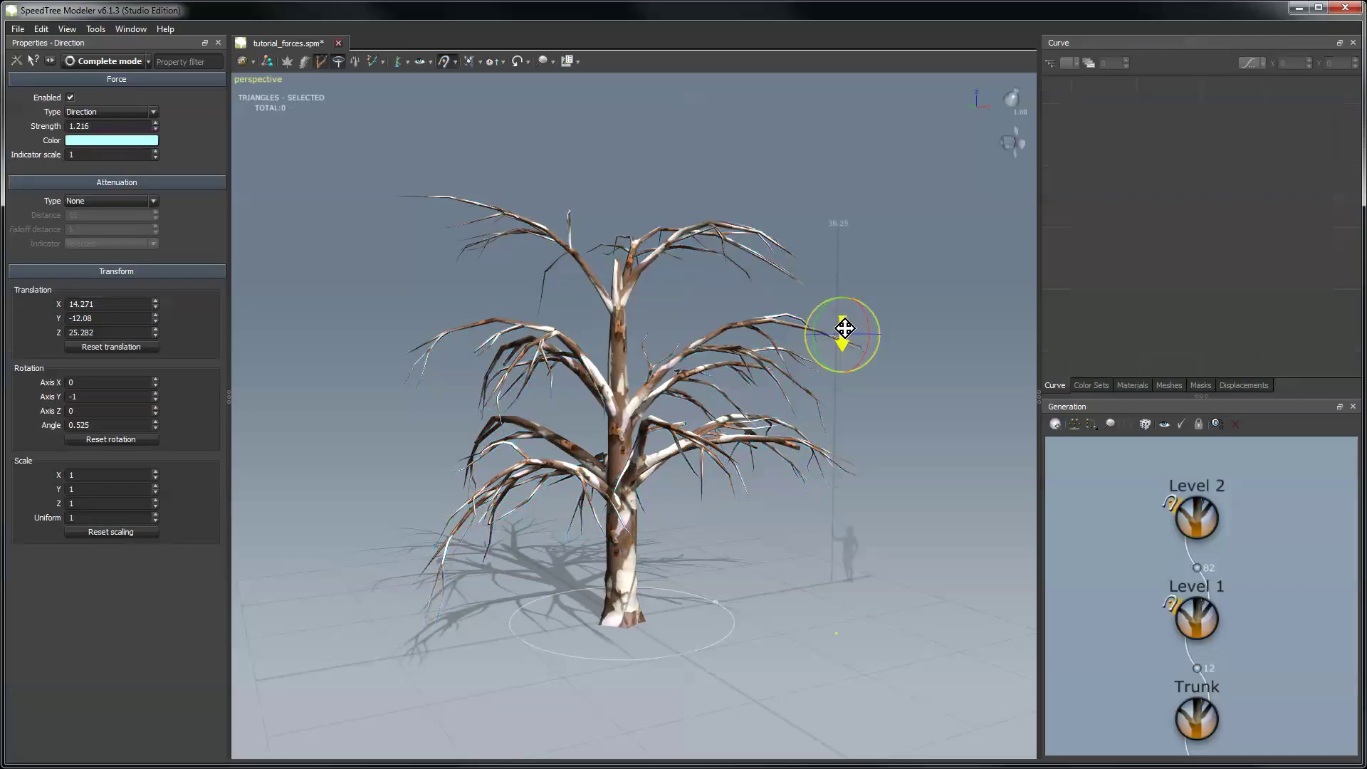
{"action": "left_click", "coordinate": [1192, 514]}
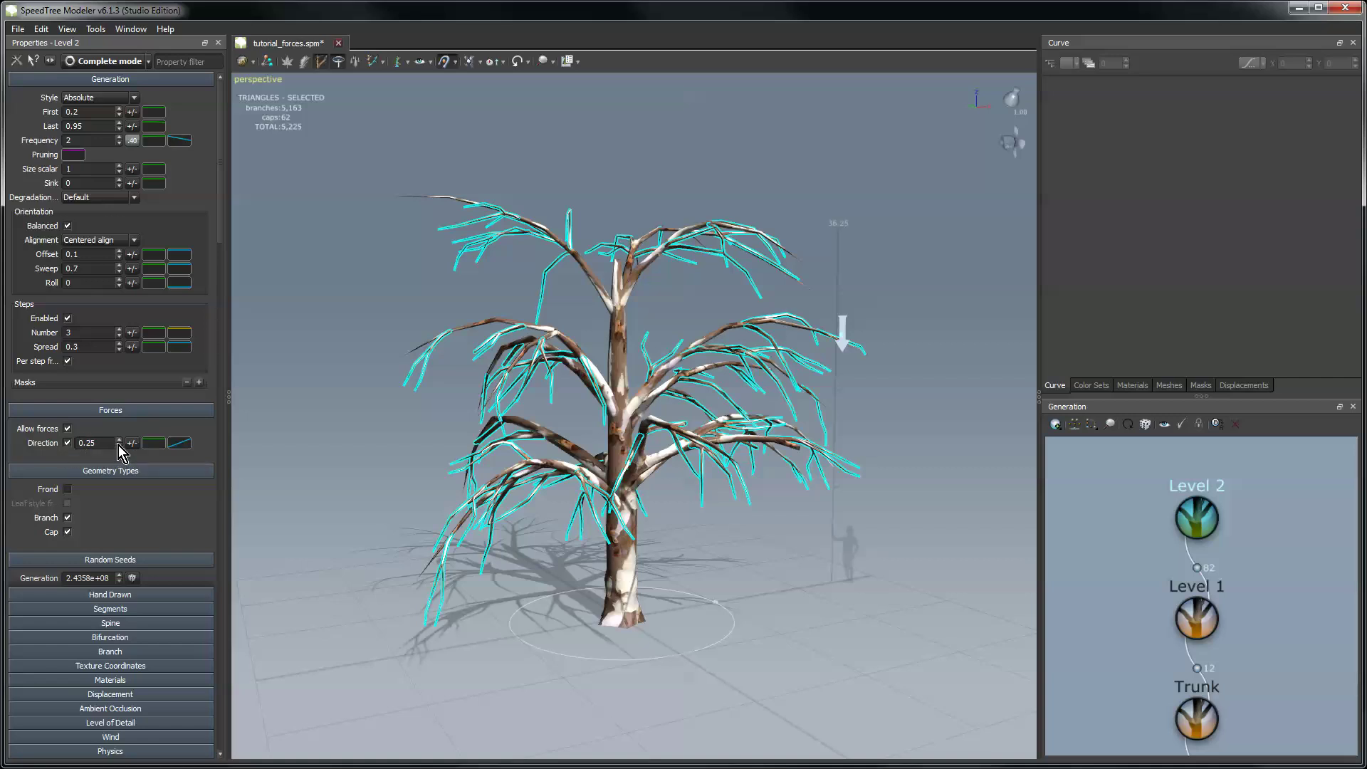
- Raise Level 2 Direction influence to 0.533 and give its curve two control points
{"action": "left_click_drag", "start_coordinate": [118, 446], "coordinate": [118, 418]}
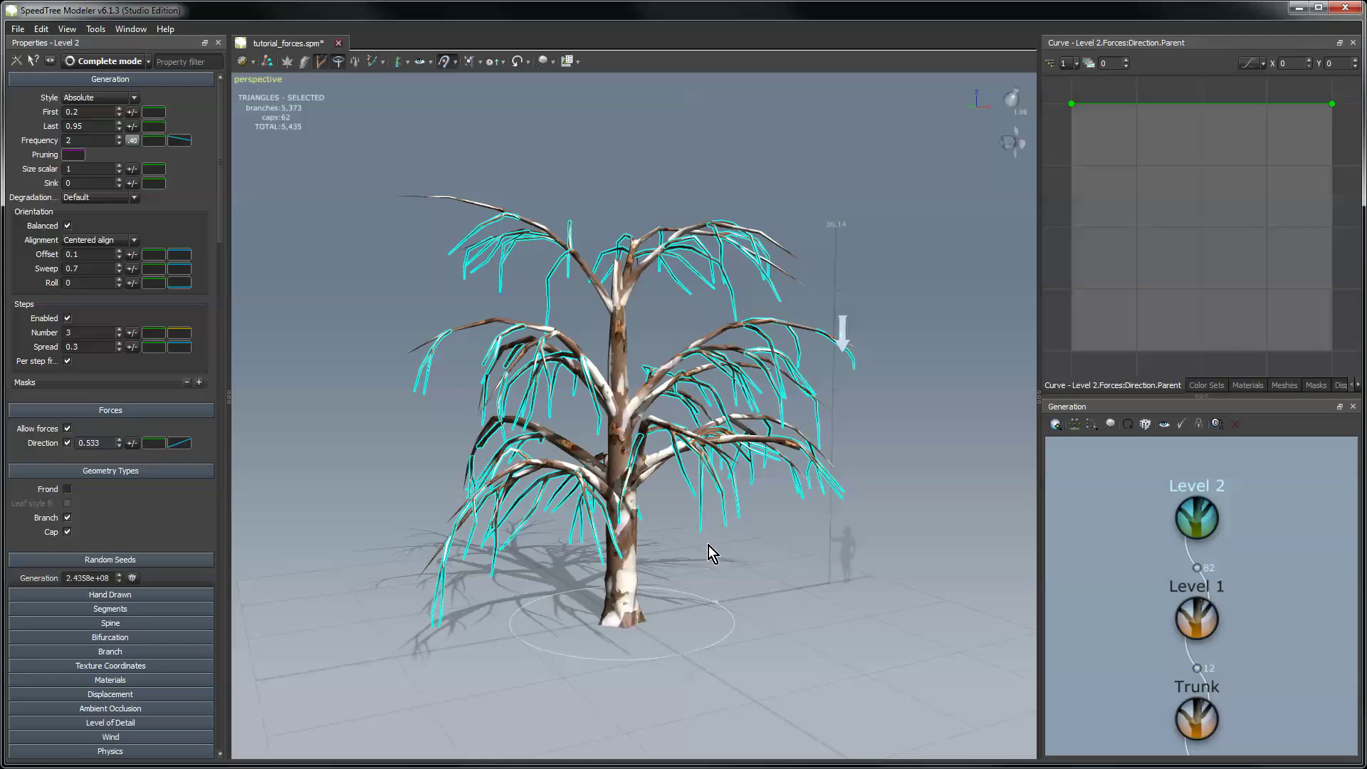
{"action": "left_click_drag", "start_coordinate": [771, 549], "coordinate": [766, 549]}
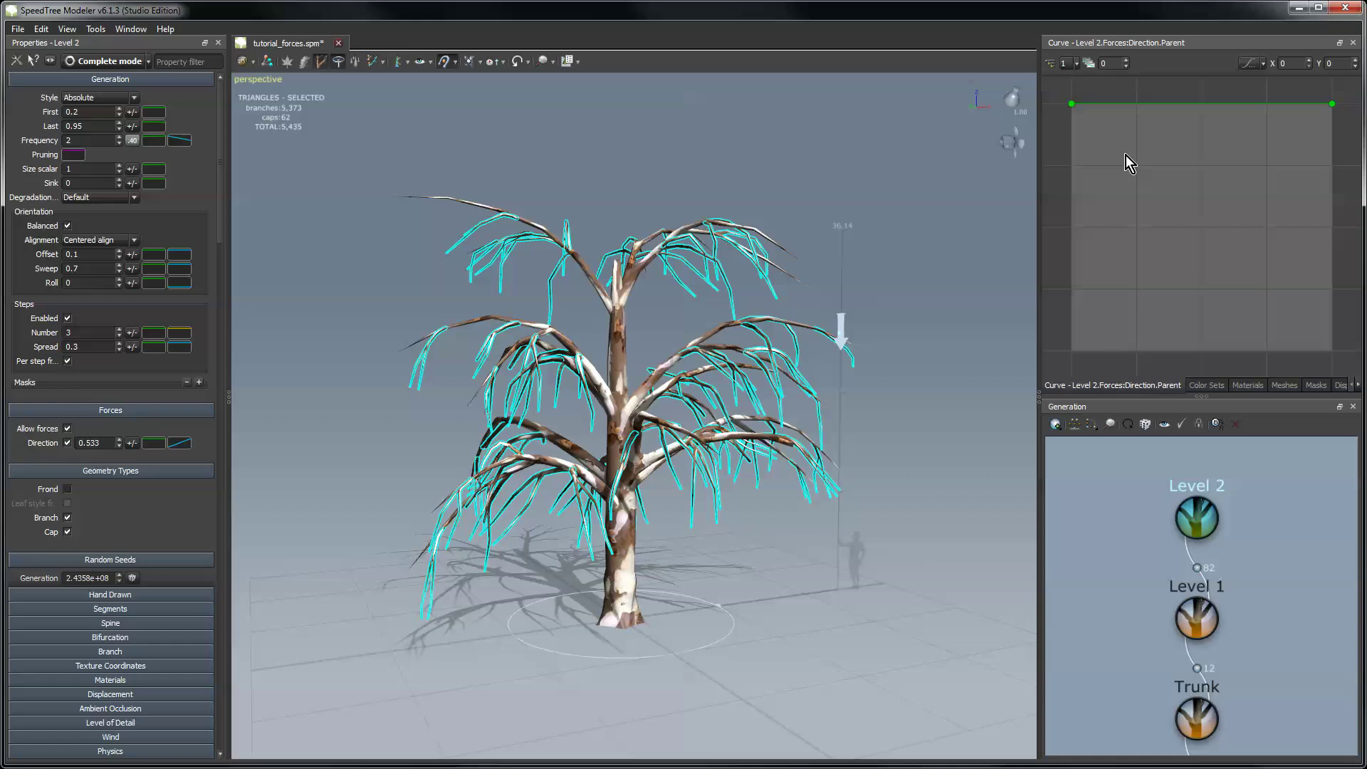
{"action": "left_click", "coordinate": [1075, 66]}
{"action": "left_click", "coordinate": [1069, 84]}
- Drag the Direction curve's right endpoint down to about -0.122
{"action": "left_click_drag", "start_coordinate": [1332, 104], "coordinate": [1331, 255]}
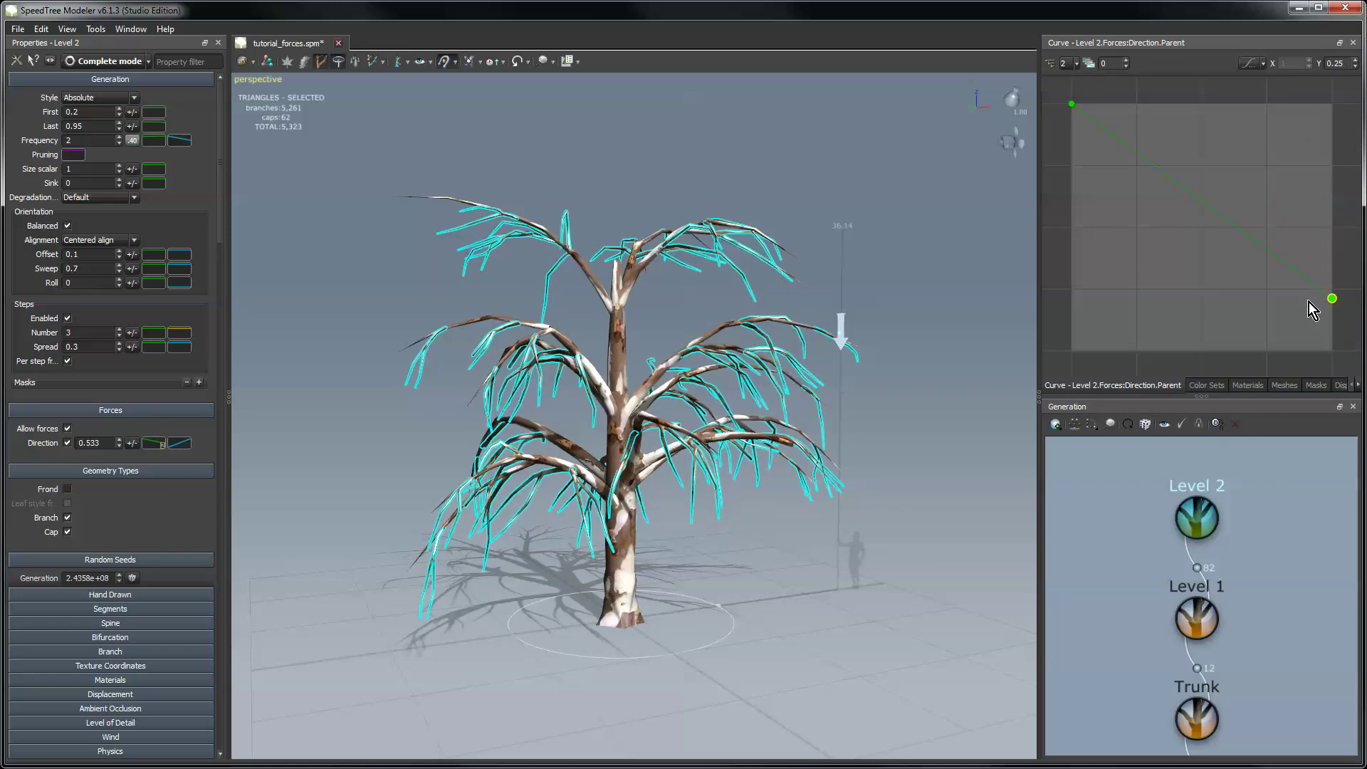
{"action": "left_click_drag", "start_coordinate": [1308, 301], "coordinate": [1304, 346]}
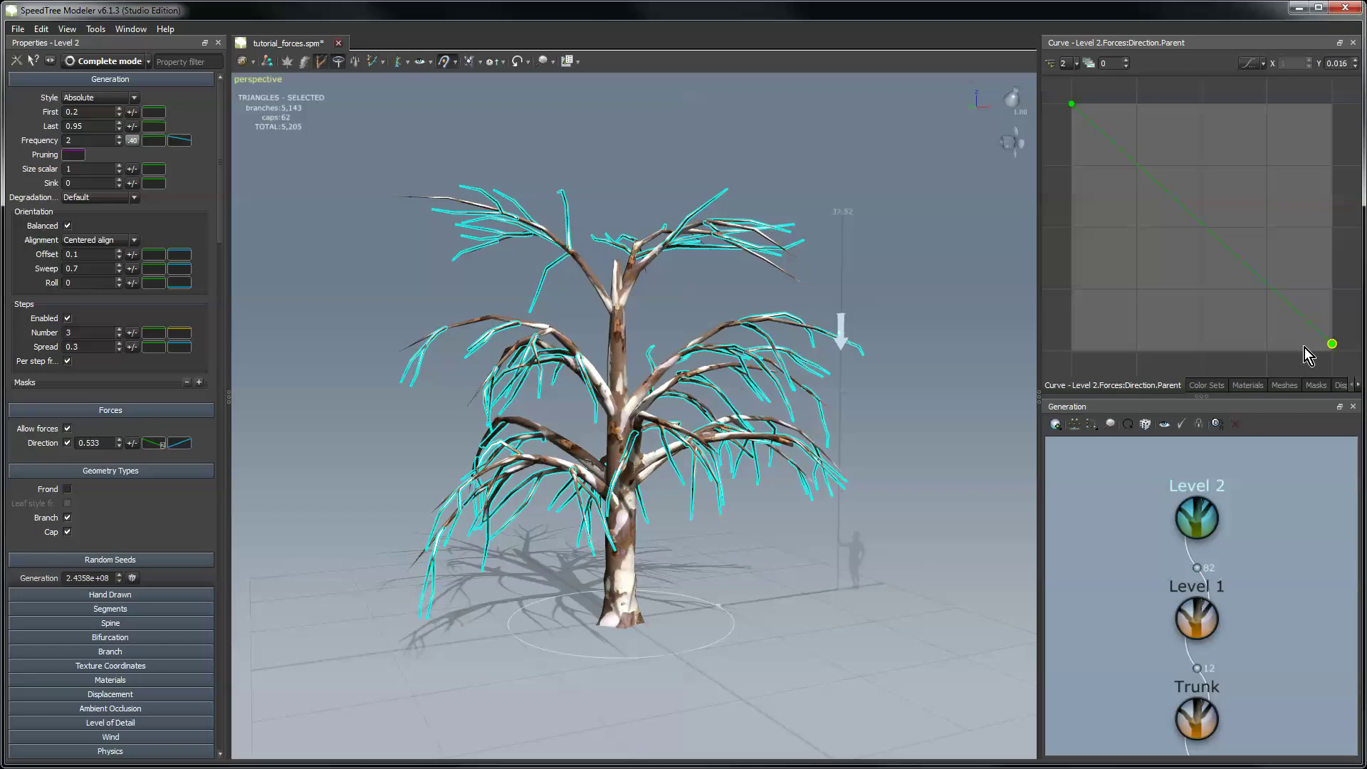
{"action": "mouse_move", "coordinate": [1301, 405]}
{"action": "left_mouse_down"}
{"action": "mouse_move", "coordinate": [1301, 429]}
{"action": "mouse_move", "coordinate": [1304, 412]}
{"action": "left_mouse_up"}
{"action": "left_click_drag", "start_coordinate": [964, 469], "coordinate": [904, 488]}
- Select the trunk and add a Twist force to the tree
{"action": "left_click", "coordinate": [861, 476]}
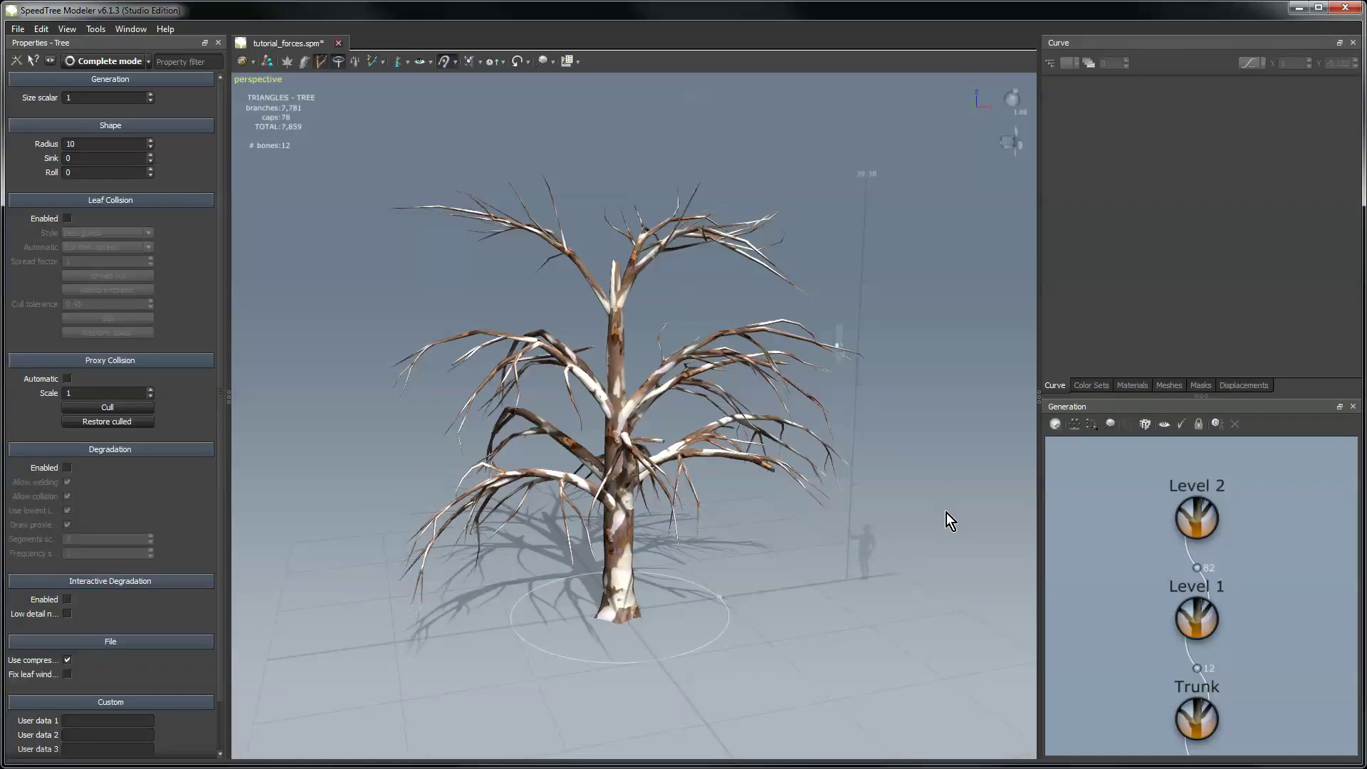
{"action": "left_click", "coordinate": [617, 356]}
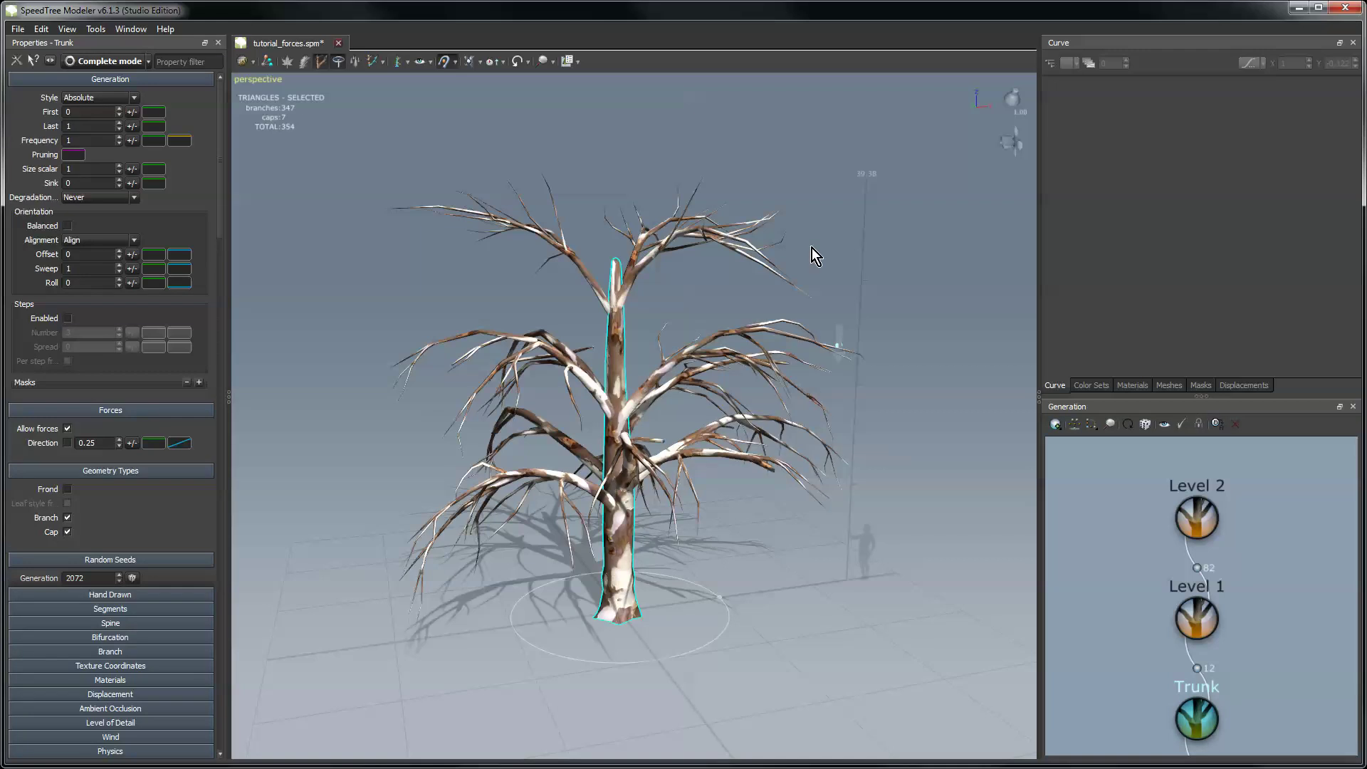
{"action": "right_click", "coordinate": [736, 164]}
{"action": "mouse_move", "coordinate": [778, 173]}
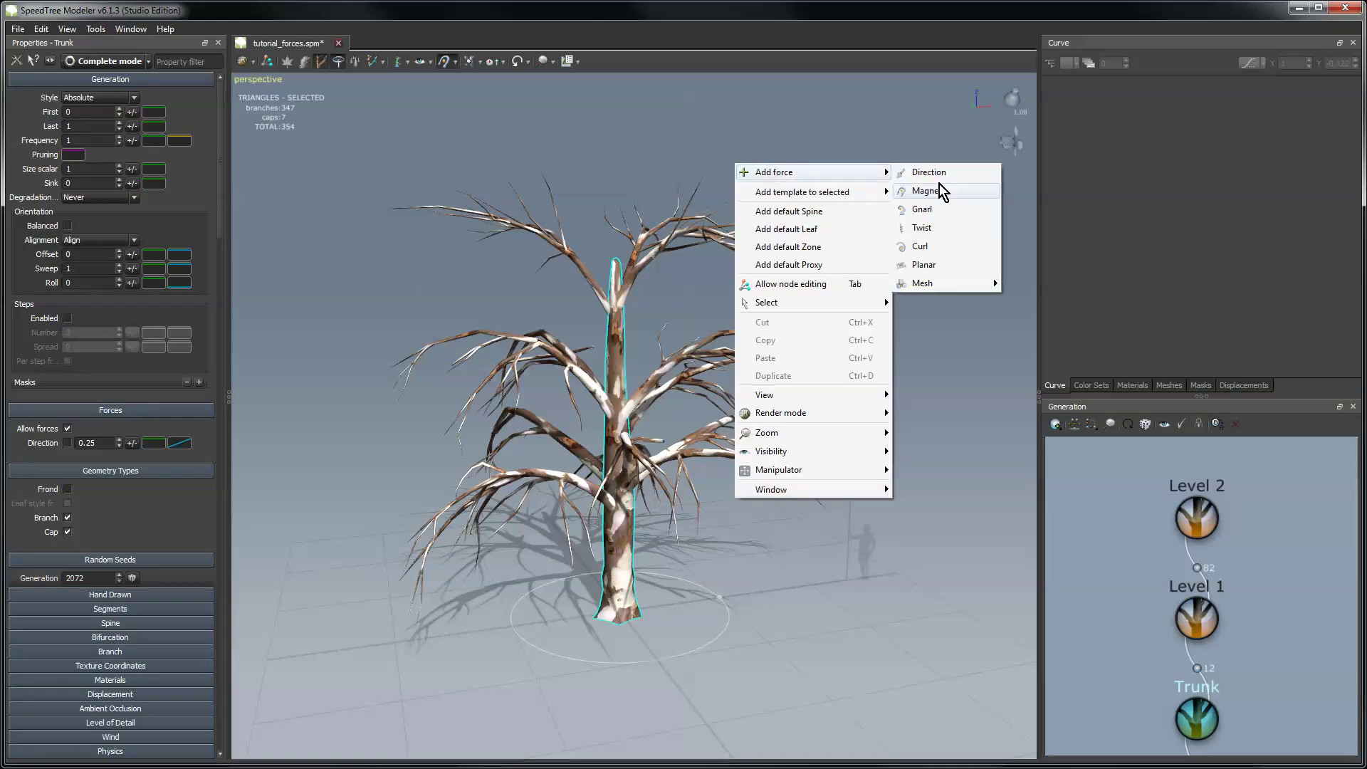
{"action": "left_click", "coordinate": [922, 228]}
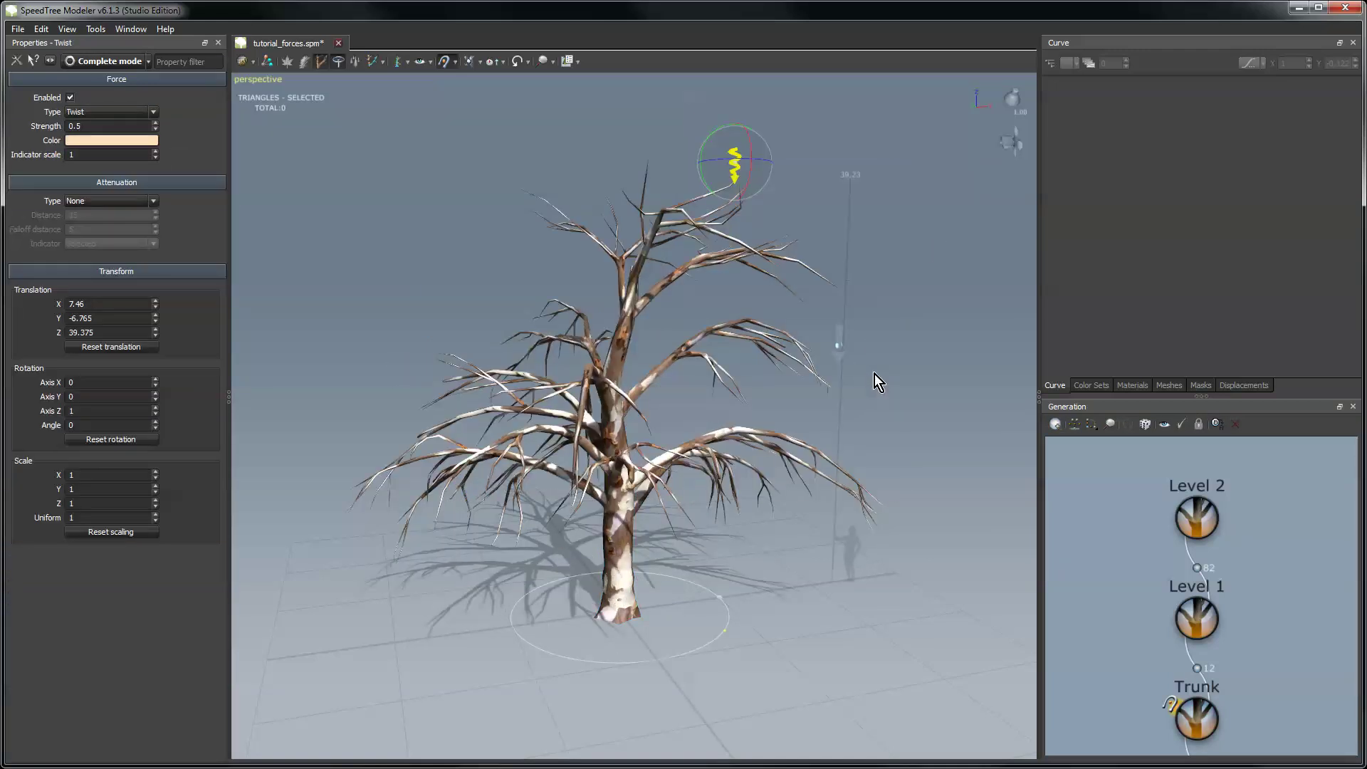
- Set the Twist force's strength to 0.775 and tilt its orientation
{"action": "left_click", "coordinate": [150, 126]}
{"action": "type", "text": "11"}
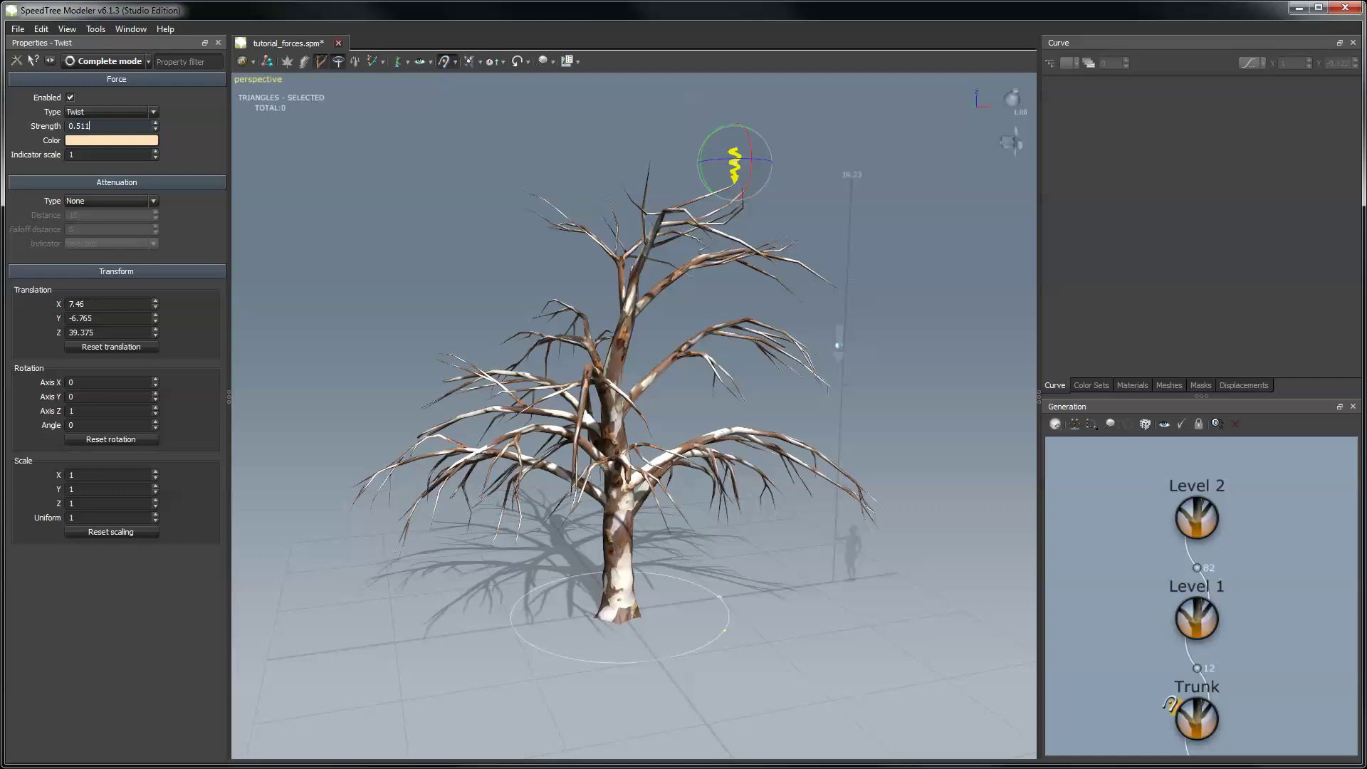
{"action": "left_click_drag", "start_coordinate": [155, 126], "coordinate": [555, 185]}
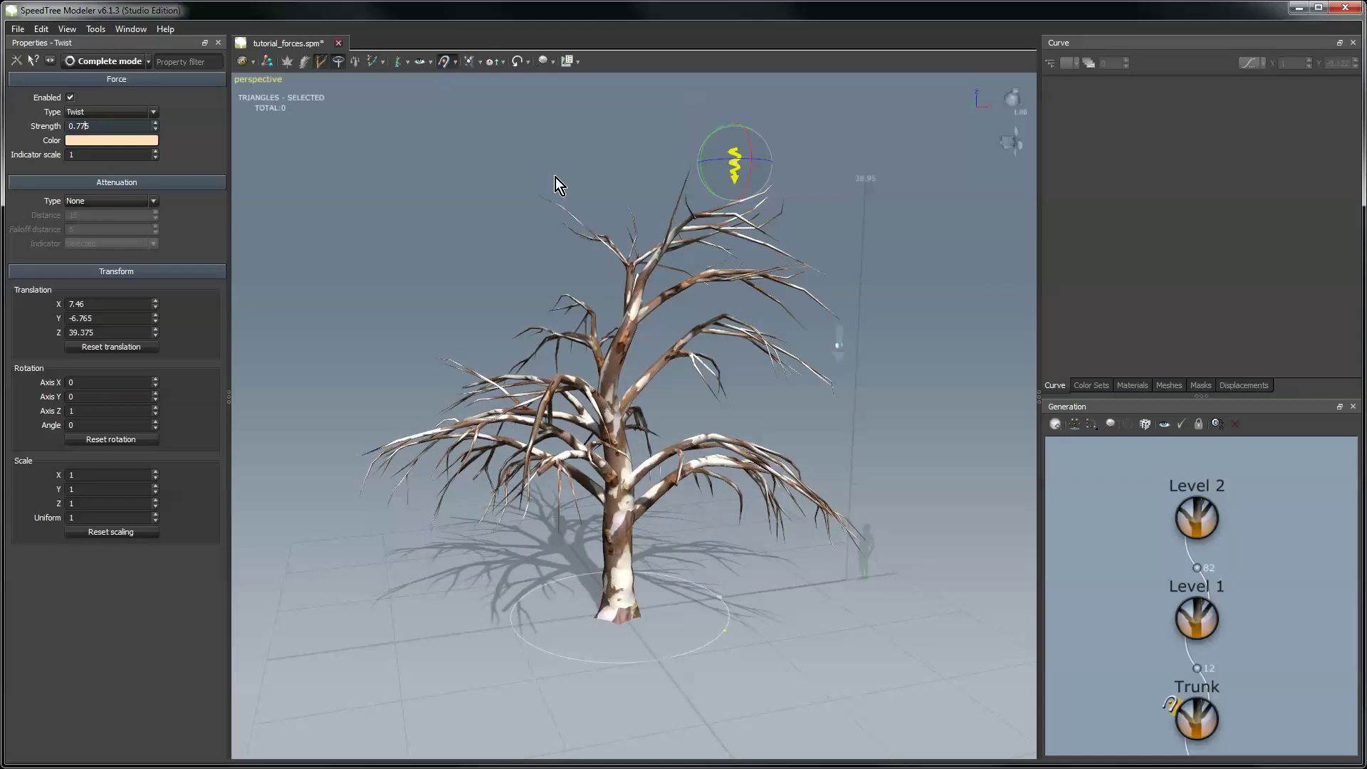
{"action": "left_click_drag", "start_coordinate": [726, 147], "coordinate": [643, 156]}
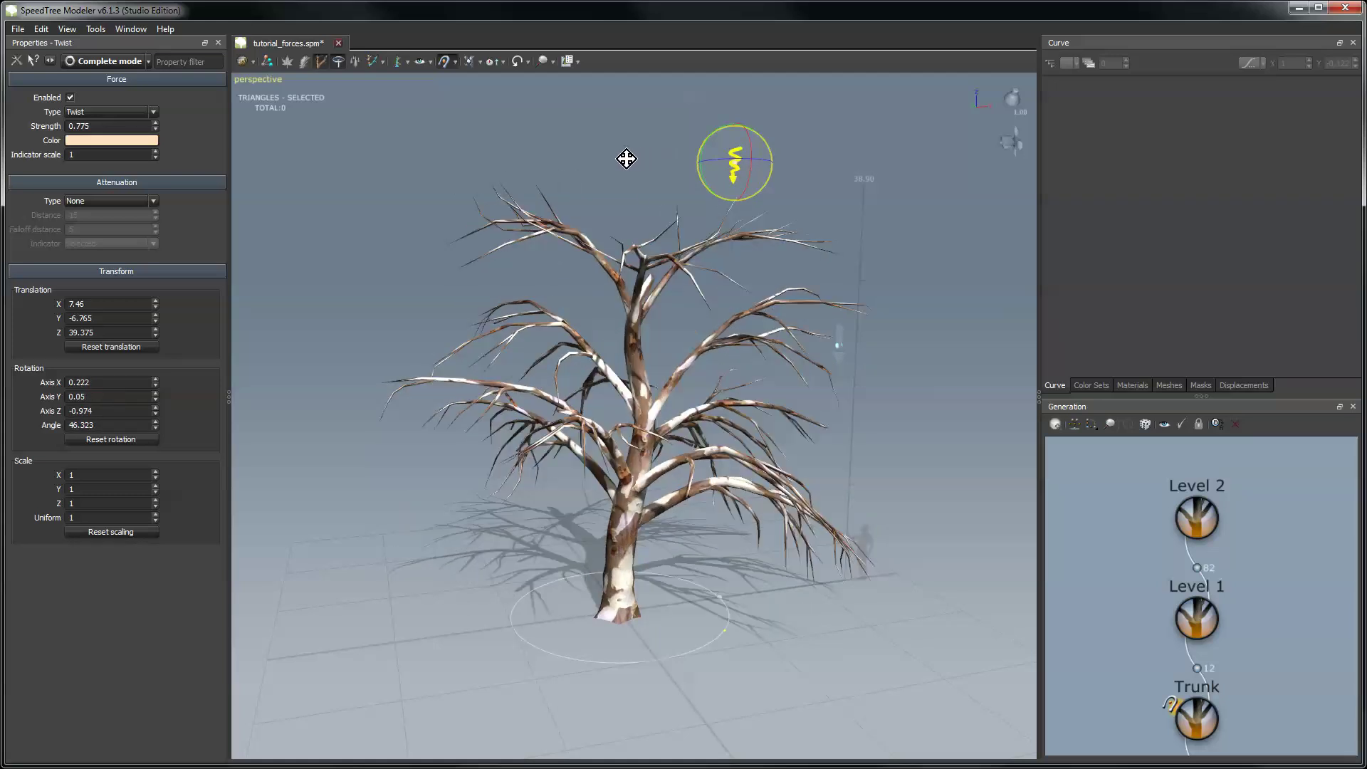
{"action": "mouse_move", "coordinate": [626, 158]}
{"action": "left_mouse_down"}
{"action": "mouse_move", "coordinate": [589, 140]}
{"action": "mouse_move", "coordinate": [583, 159]}
{"action": "mouse_move", "coordinate": [612, 150]}
{"action": "left_mouse_up"}
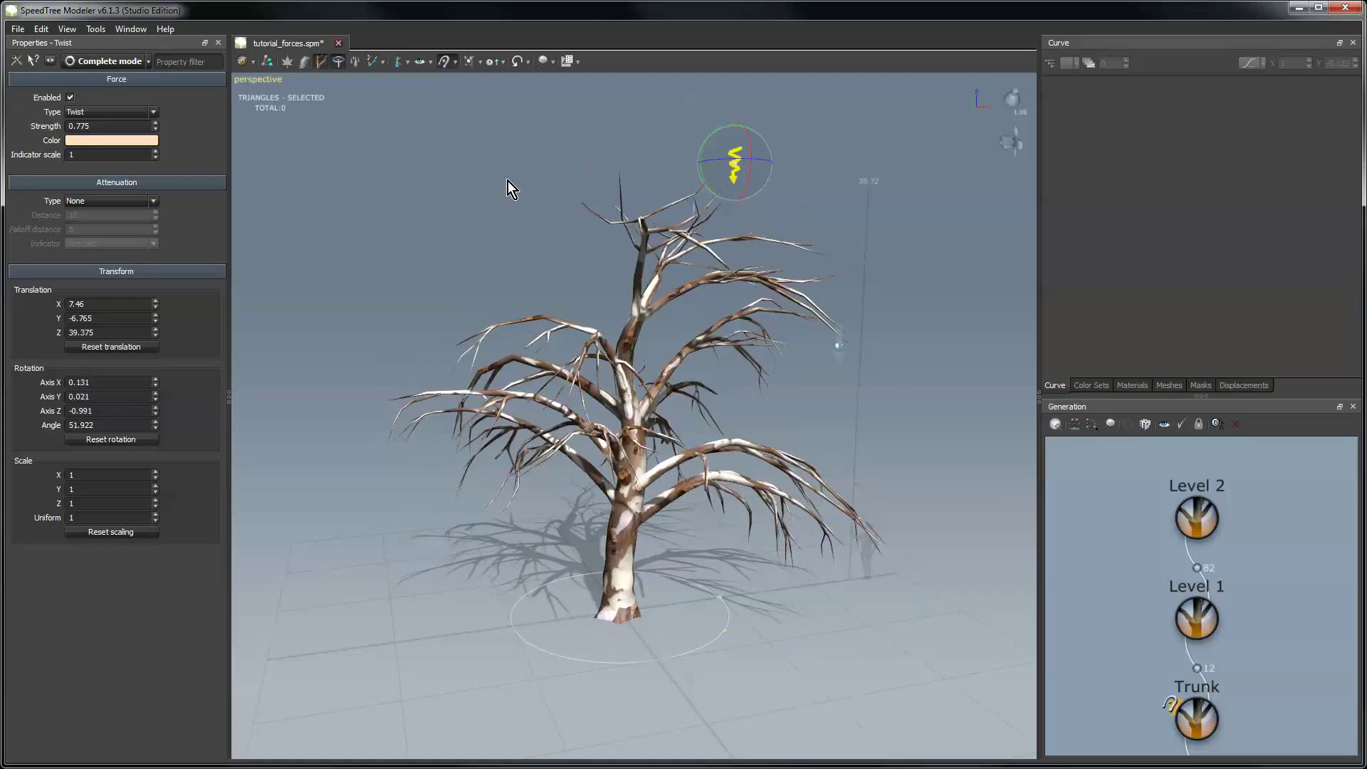
{"action": "left_click", "coordinate": [445, 194]}
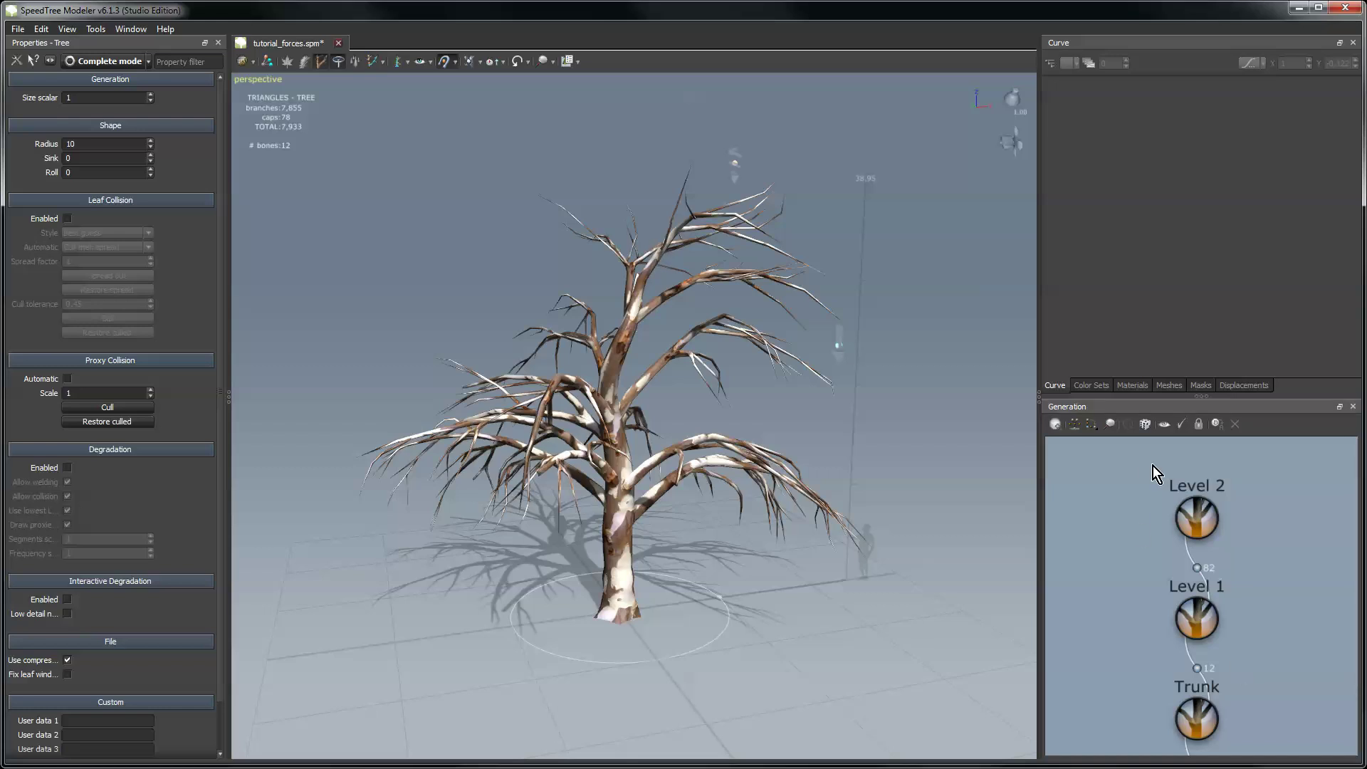
- With Level 1 and Level 2 selected, add a Gnarl force of strength 1.00
{"action": "left_click_drag", "start_coordinate": [1151, 465], "coordinate": [1260, 652]}
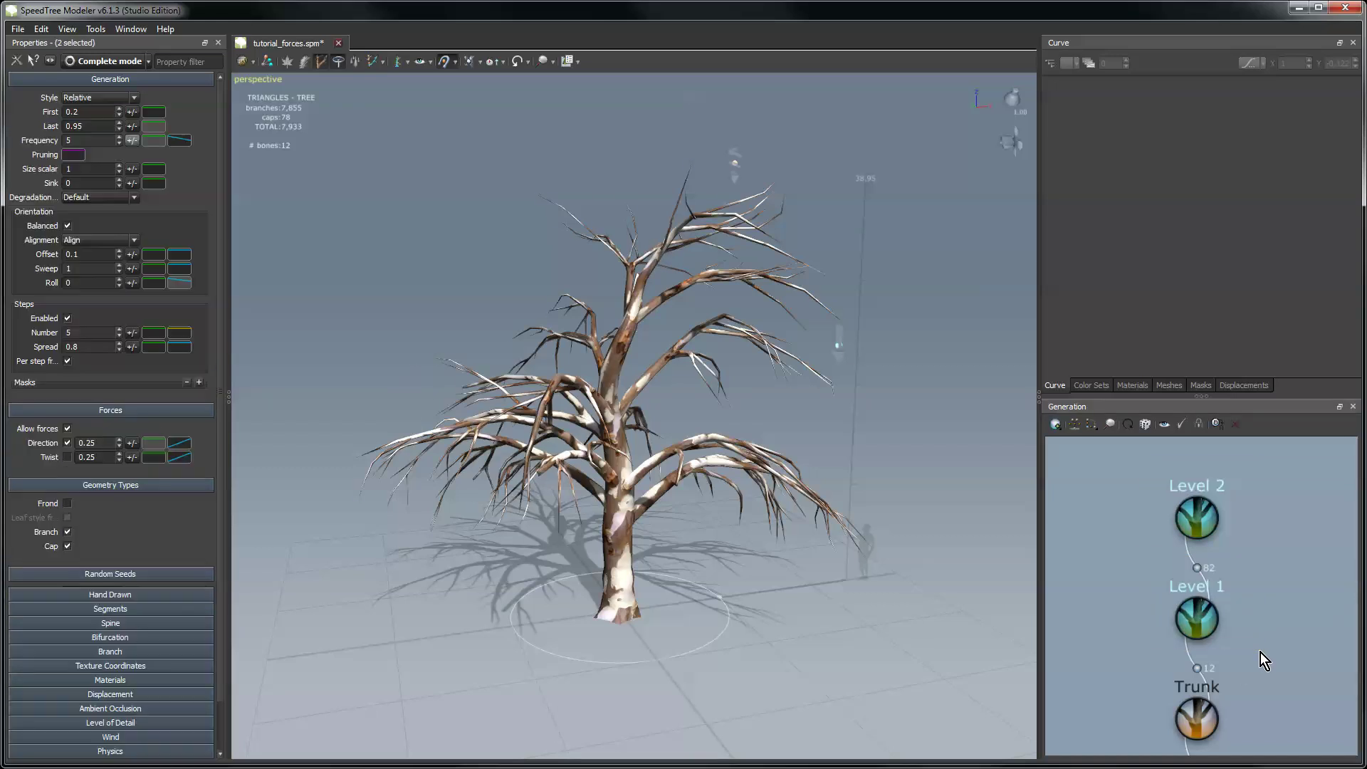
{"action": "right_click", "coordinate": [351, 195]}
{"action": "mouse_move", "coordinate": [361, 204]}
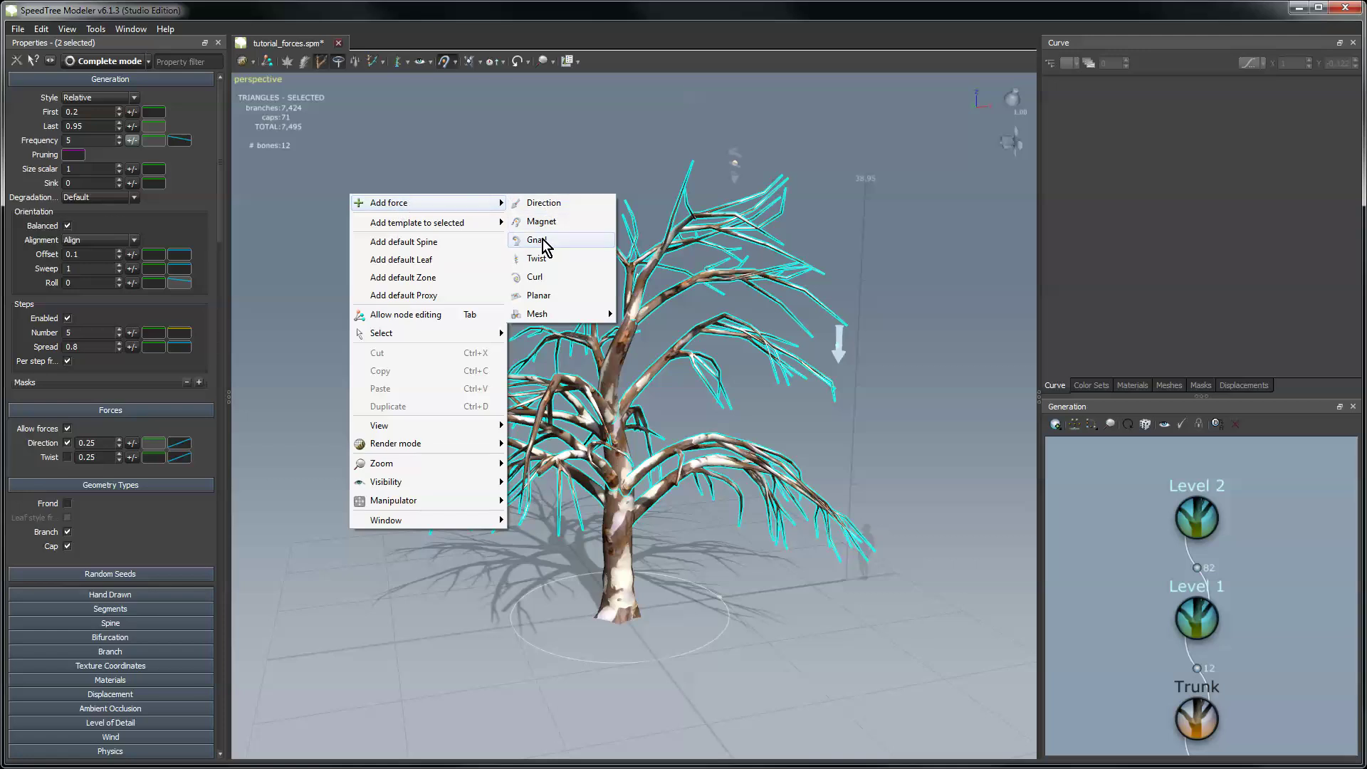
{"action": "left_click", "coordinate": [543, 245]}
{"action": "double_click", "coordinate": [106, 126]}
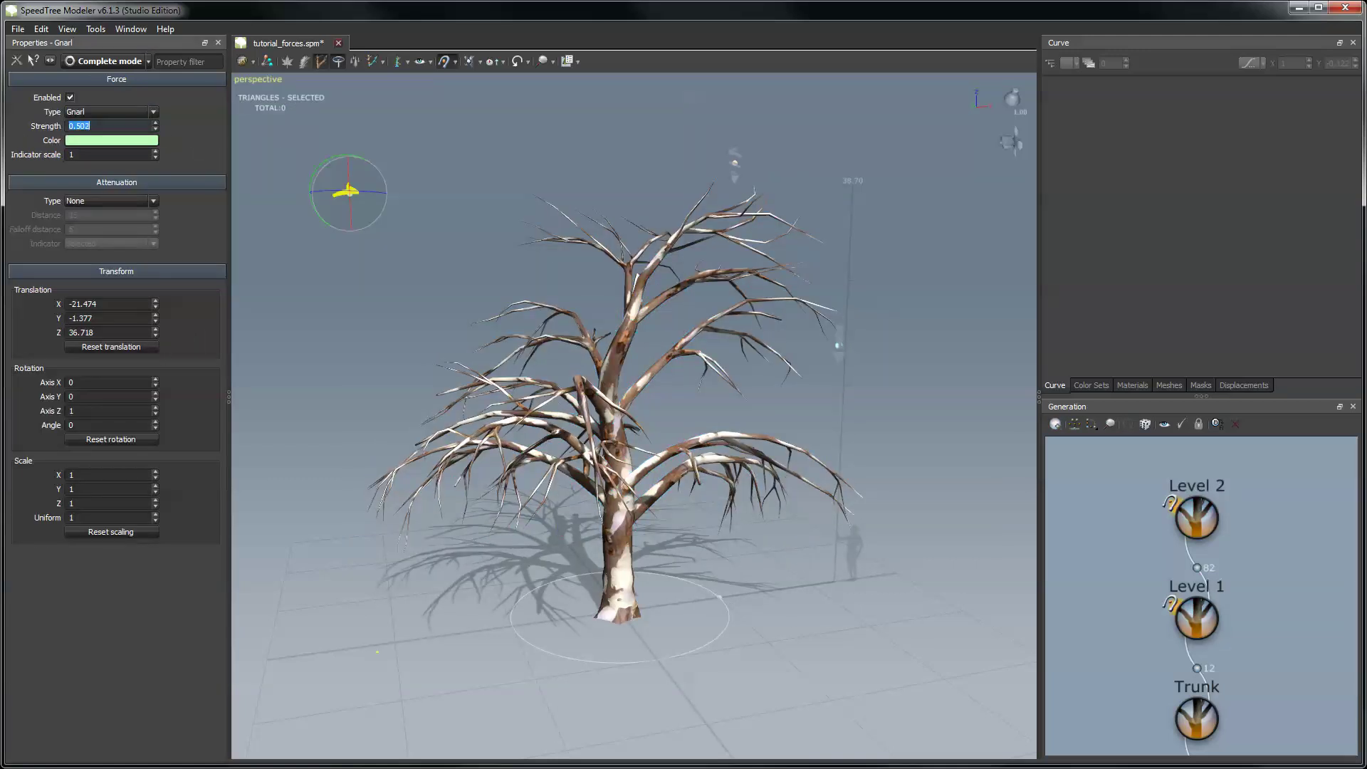
{"action": "type", "text": "1.004"}
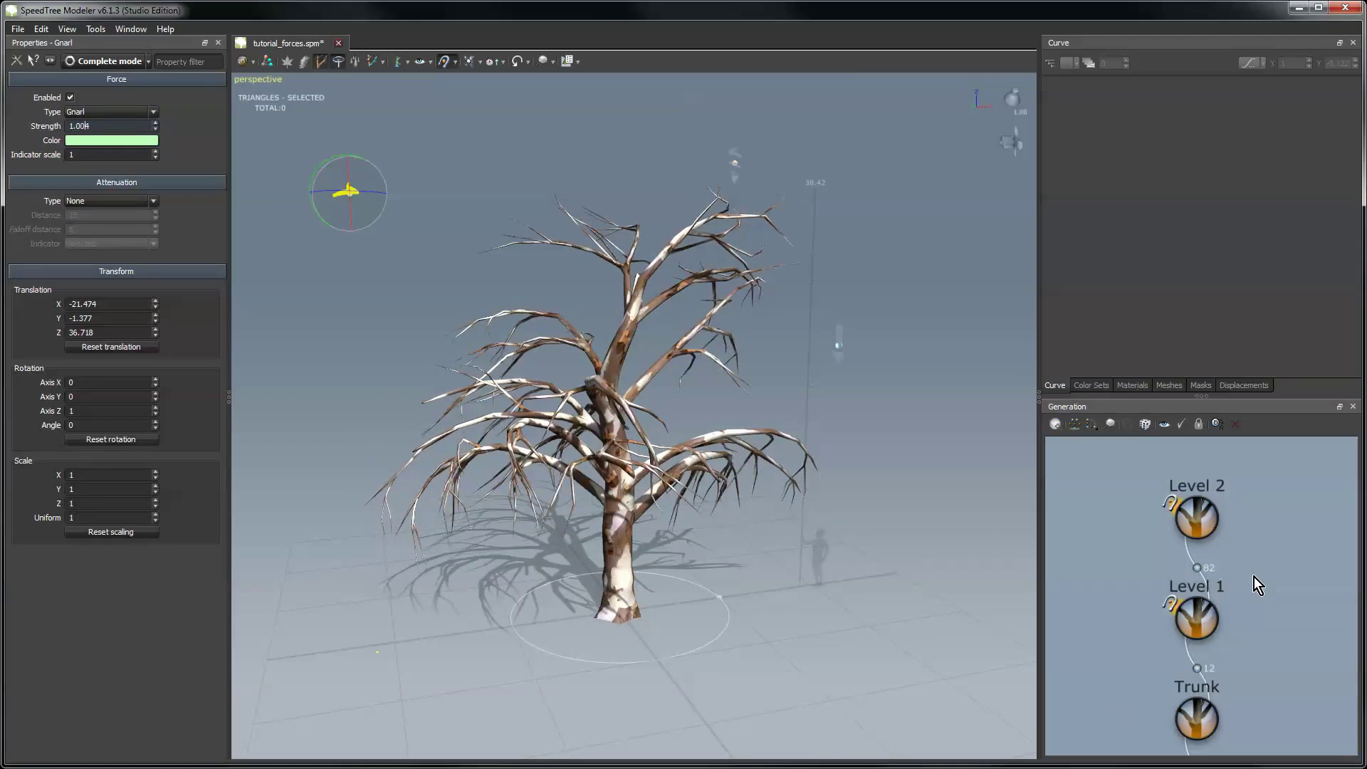
- Select Level 1 and Level 2 together and show their Forces settings
{"action": "left_click", "coordinate": [1210, 618]}
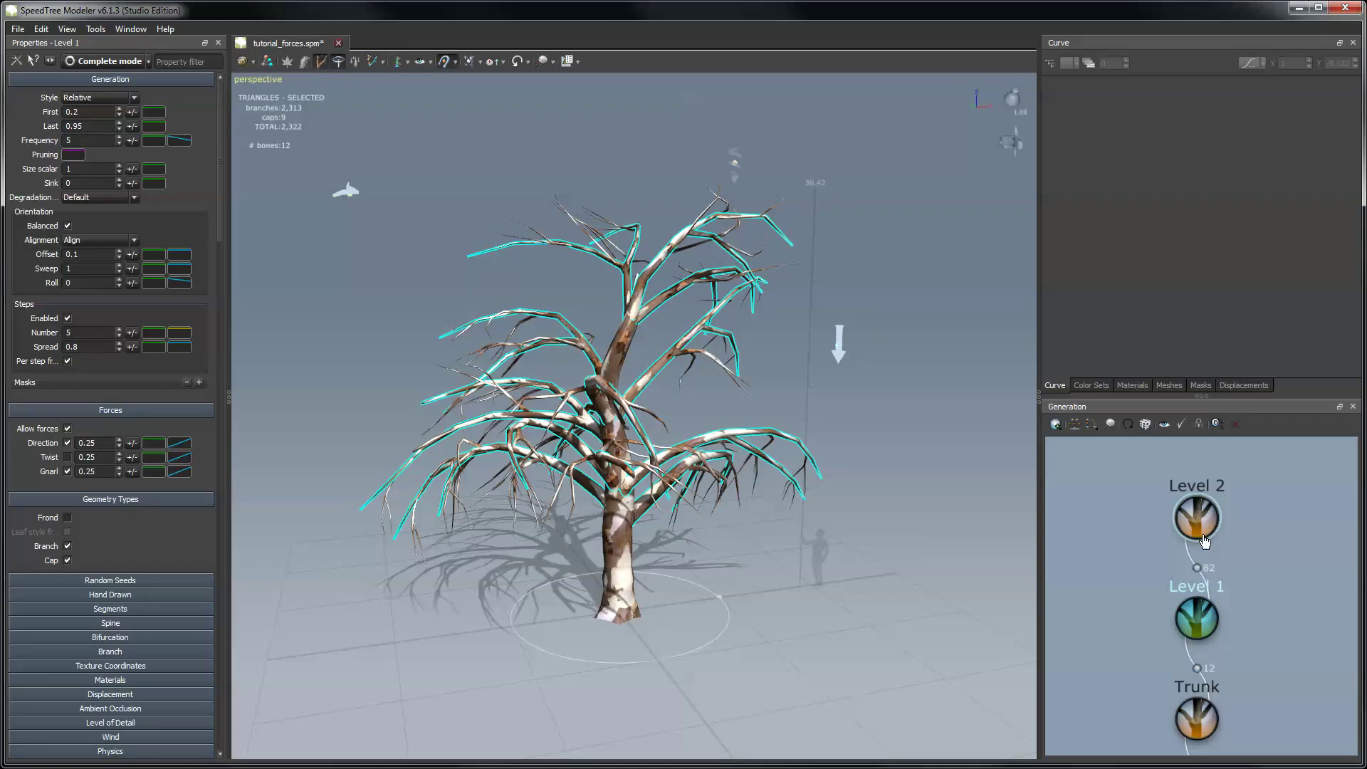
{"action": "left_click", "coordinate": [1202, 535], "text": "ctrl"}
{"action": "left_click", "coordinate": [114, 411]}
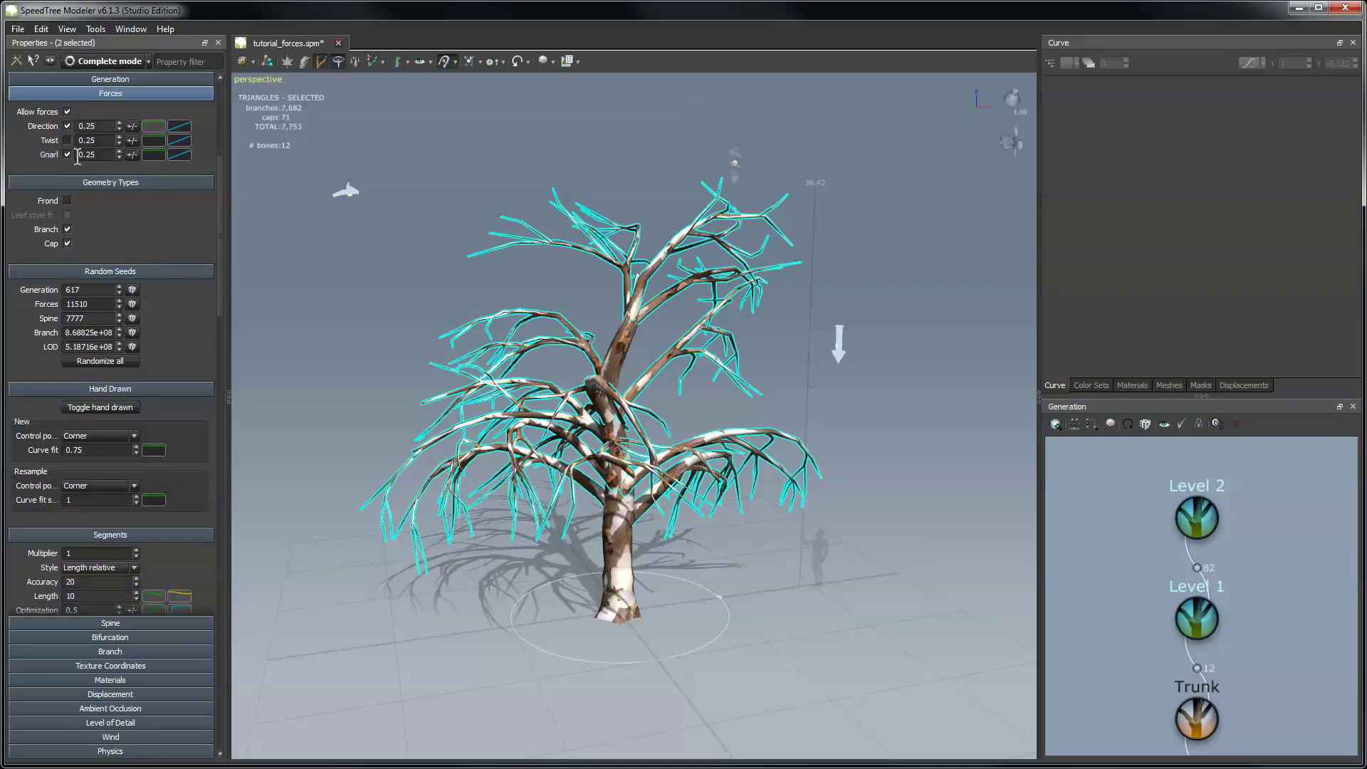
- Set the Gnarl variance to 0.5, then change it to 0.1
{"action": "left_click", "coordinate": [131, 155]}
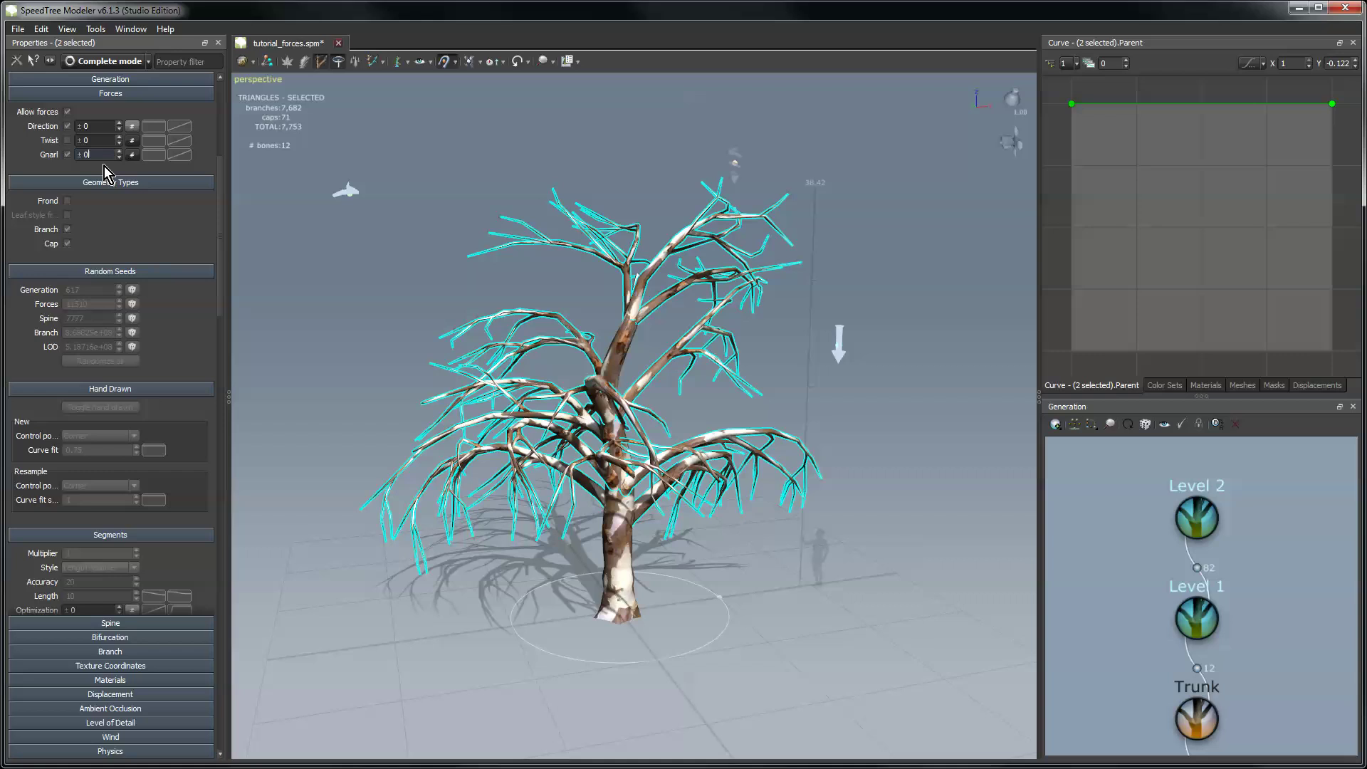
{"action": "type", "text": "0.5"}
{"action": "key", "text": "Return"}
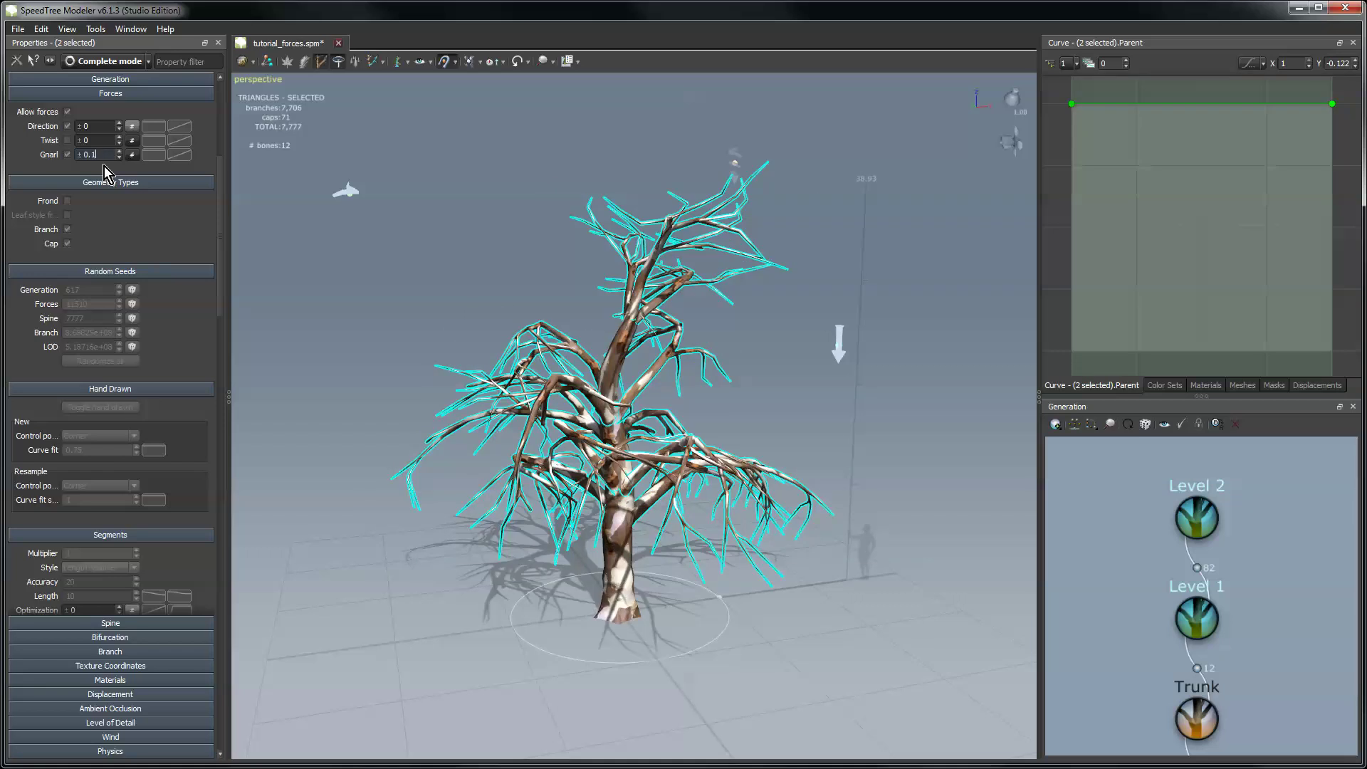
{"action": "type", "text": "0.1"}
{"action": "key", "text": "Return"}
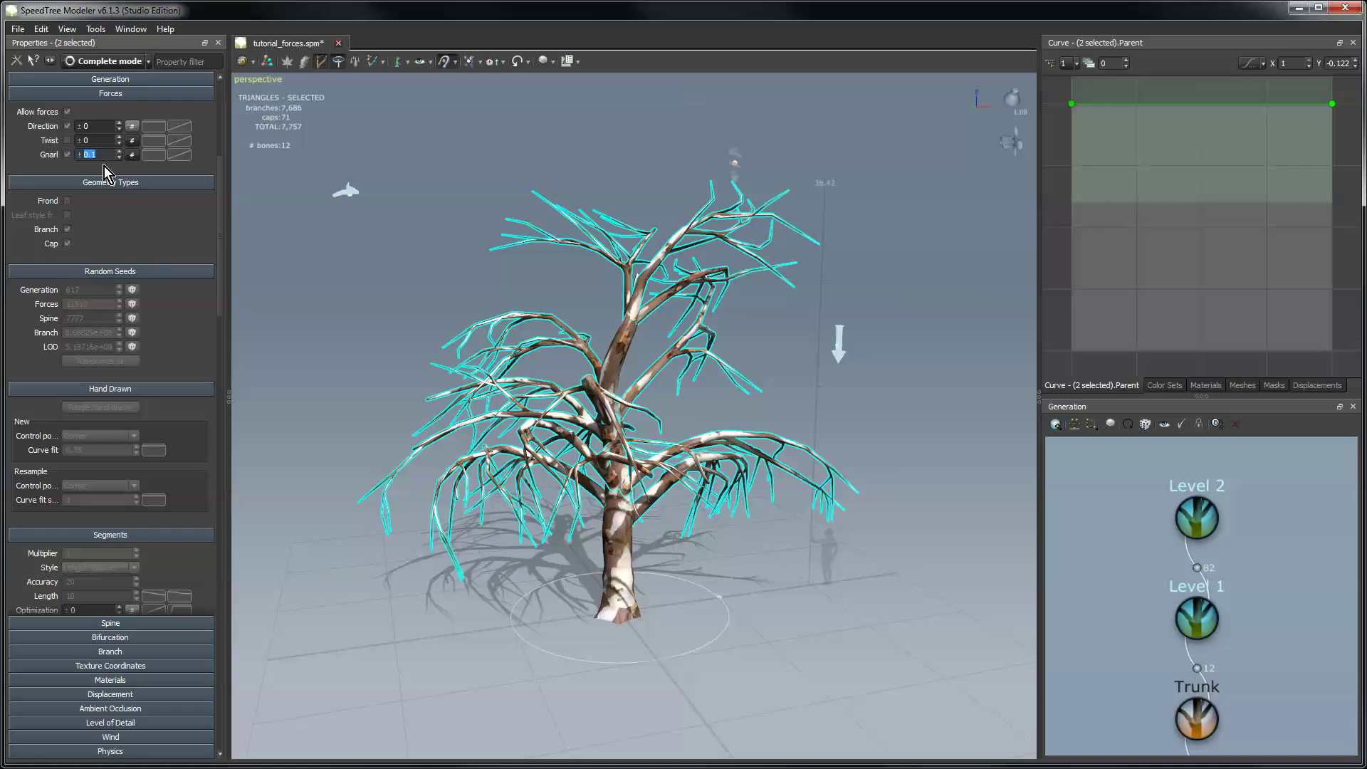
- Check the Level 2 Gnarl influence curve, then deselect to show the whole tree
{"action": "left_click", "coordinate": [370, 302]}
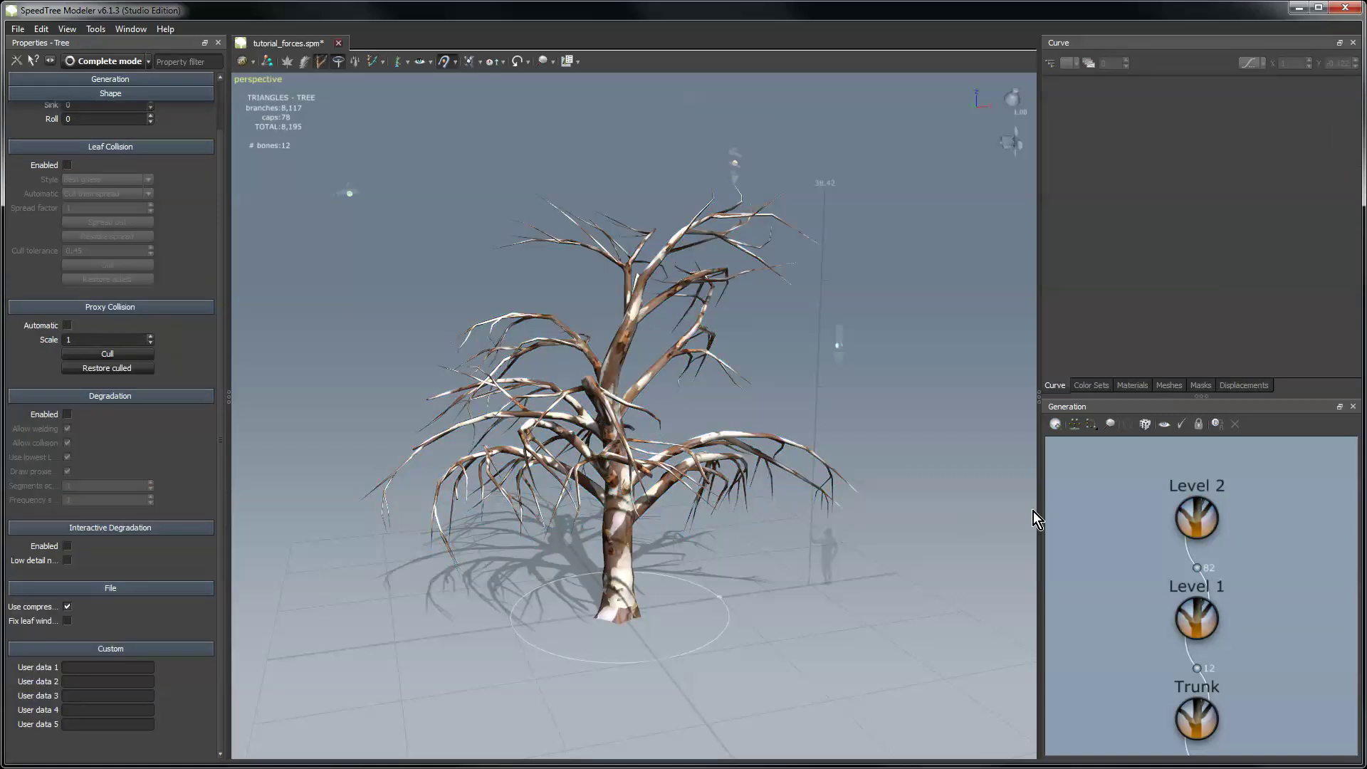
{"action": "left_click", "coordinate": [1198, 521]}
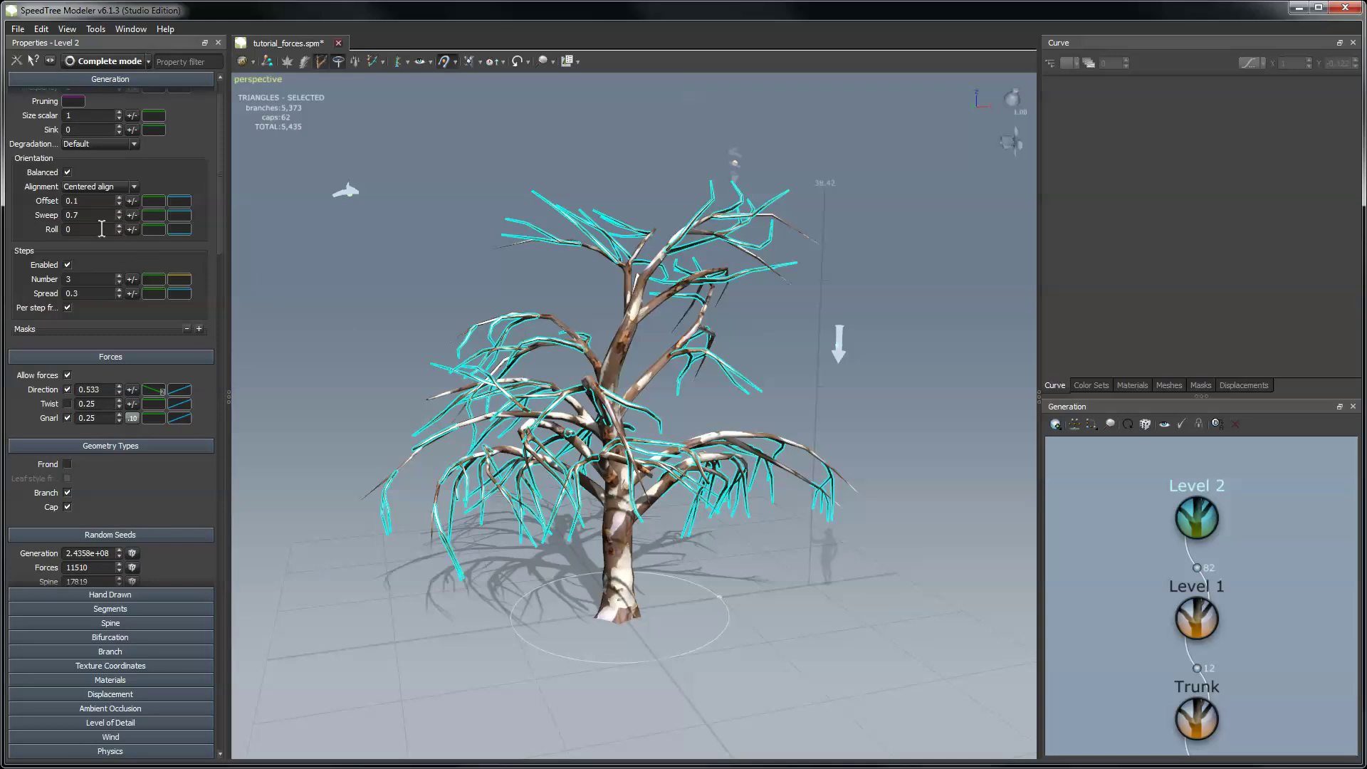
{"action": "left_click", "coordinate": [68, 418]}
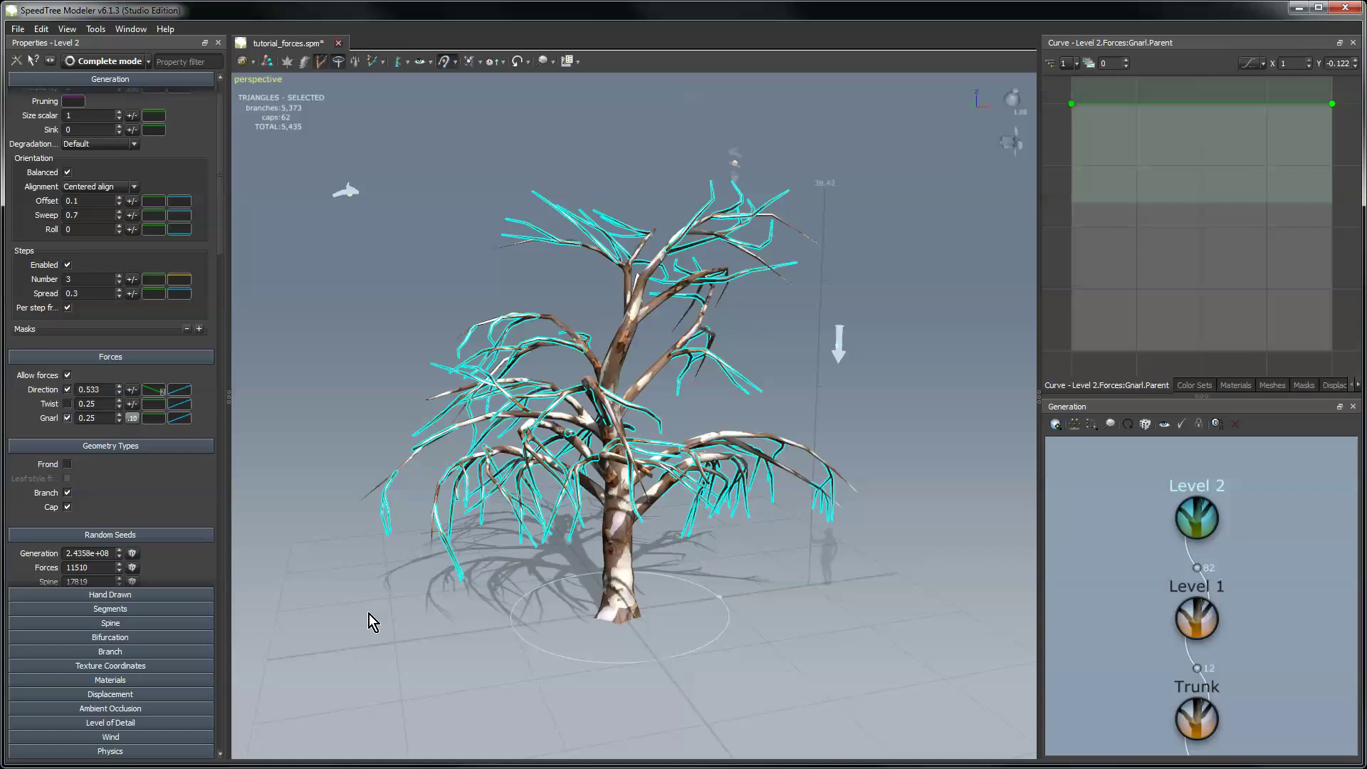
{"action": "left_click", "coordinate": [771, 345]}
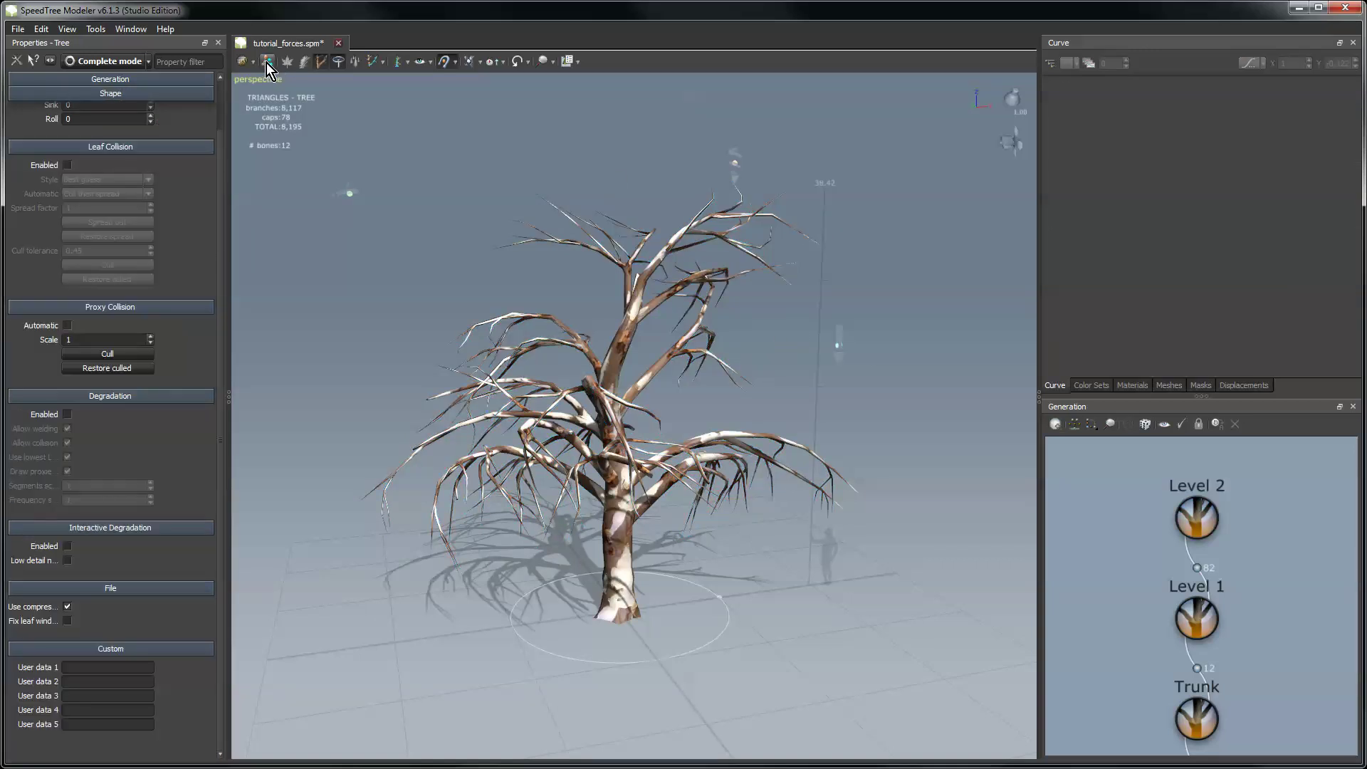
- Reshape one upper Level 1 branch by dragging its spine to lower the fork
{"action": "left_click", "coordinate": [630, 284]}
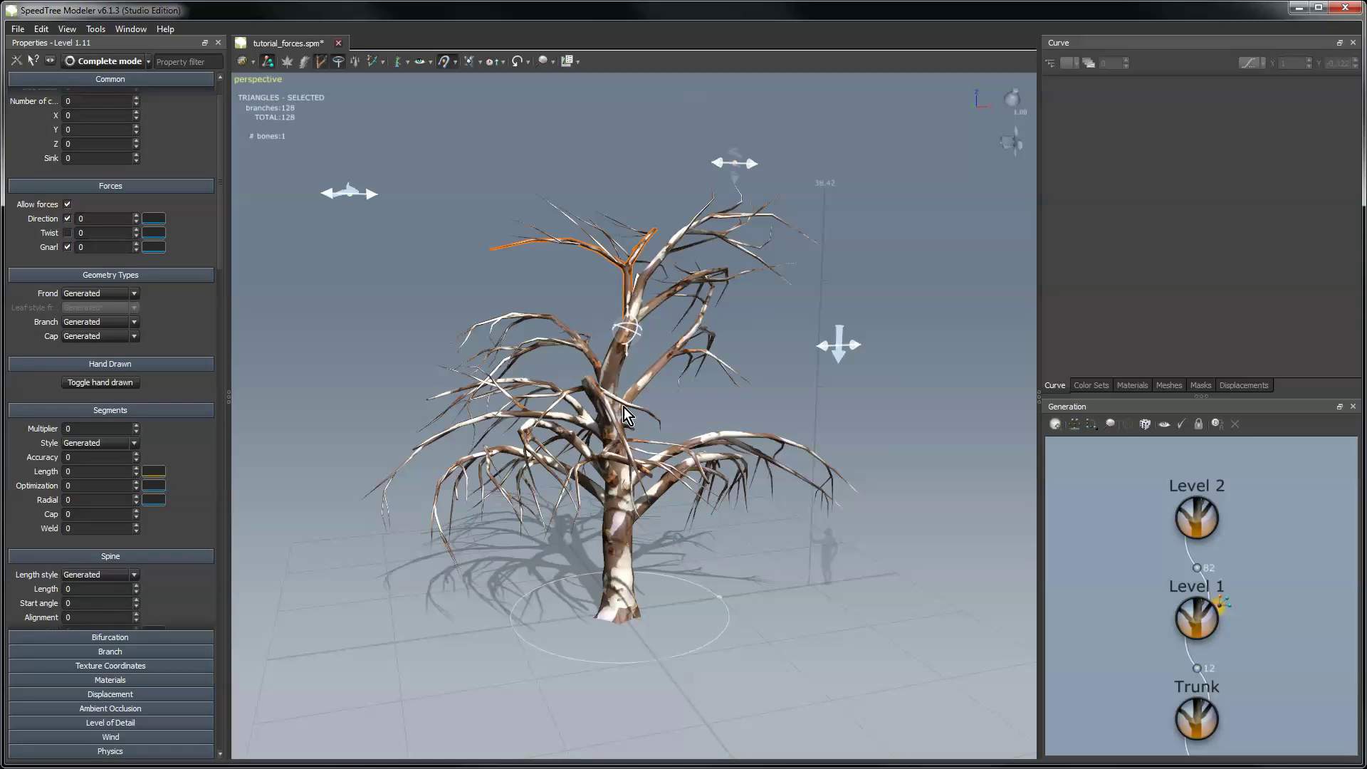
{"action": "scroll", "coordinate": [678, 308], "scroll_direction": "up", "scroll_amount": 5}
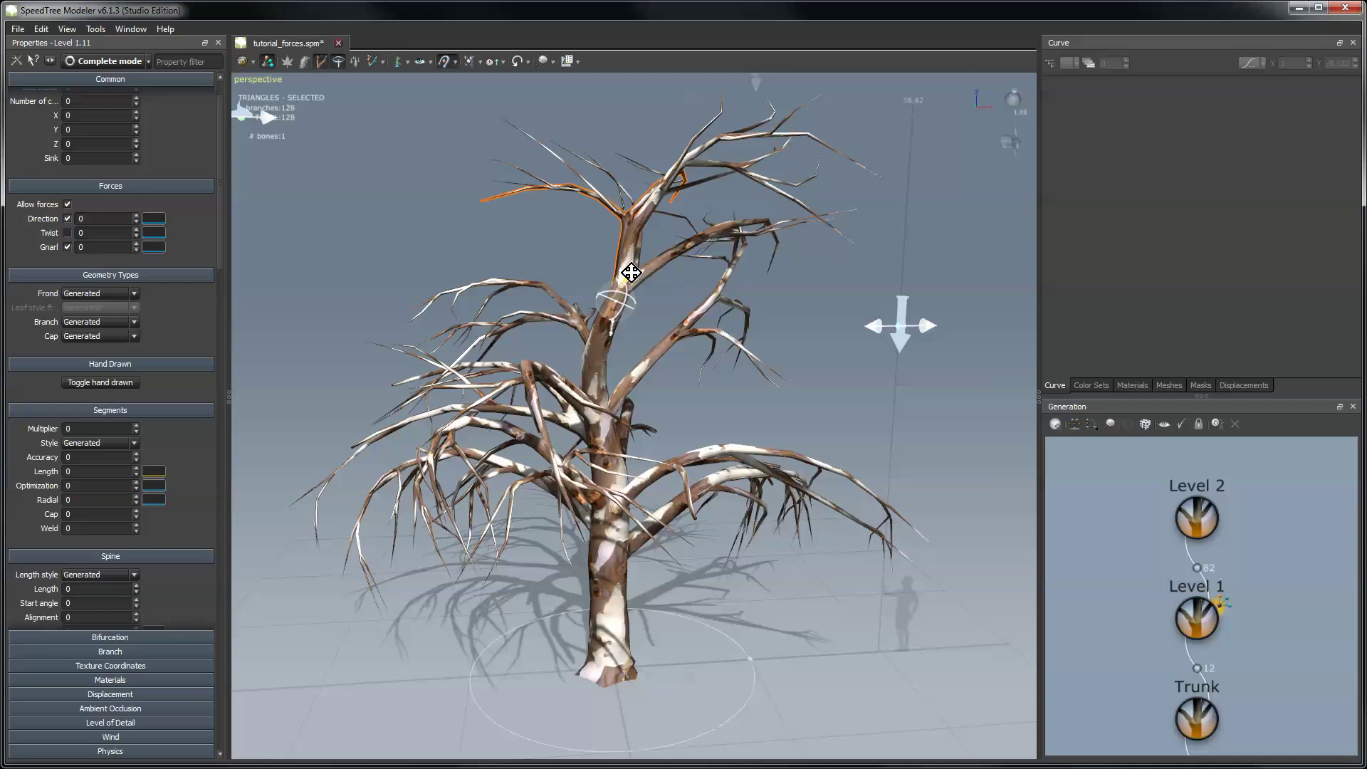
{"action": "left_click_drag", "start_coordinate": [623, 276], "coordinate": [668, 309]}
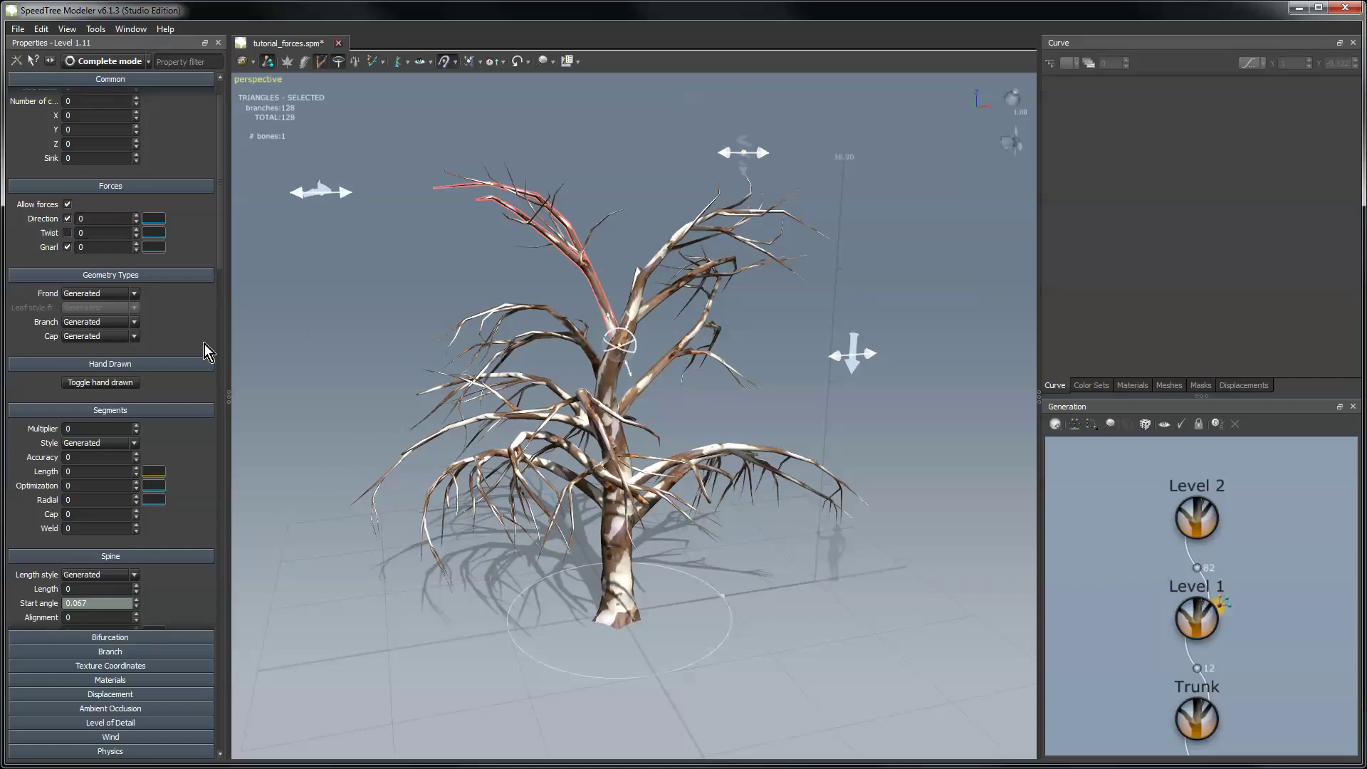
- Toggle Twist on and off for that branch, leaving it disabled, then deselect
{"action": "left_click", "coordinate": [67, 231]}
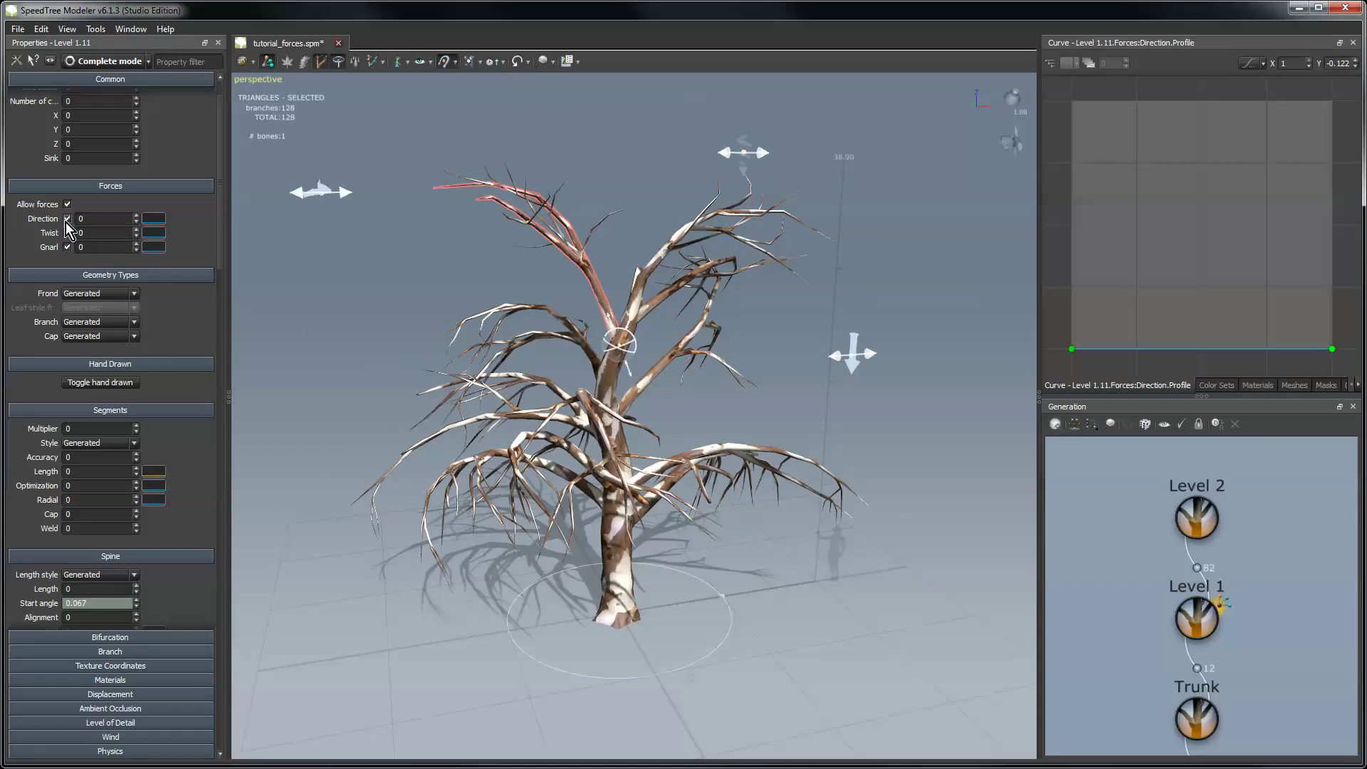
{"action": "left_click", "coordinate": [67, 232]}
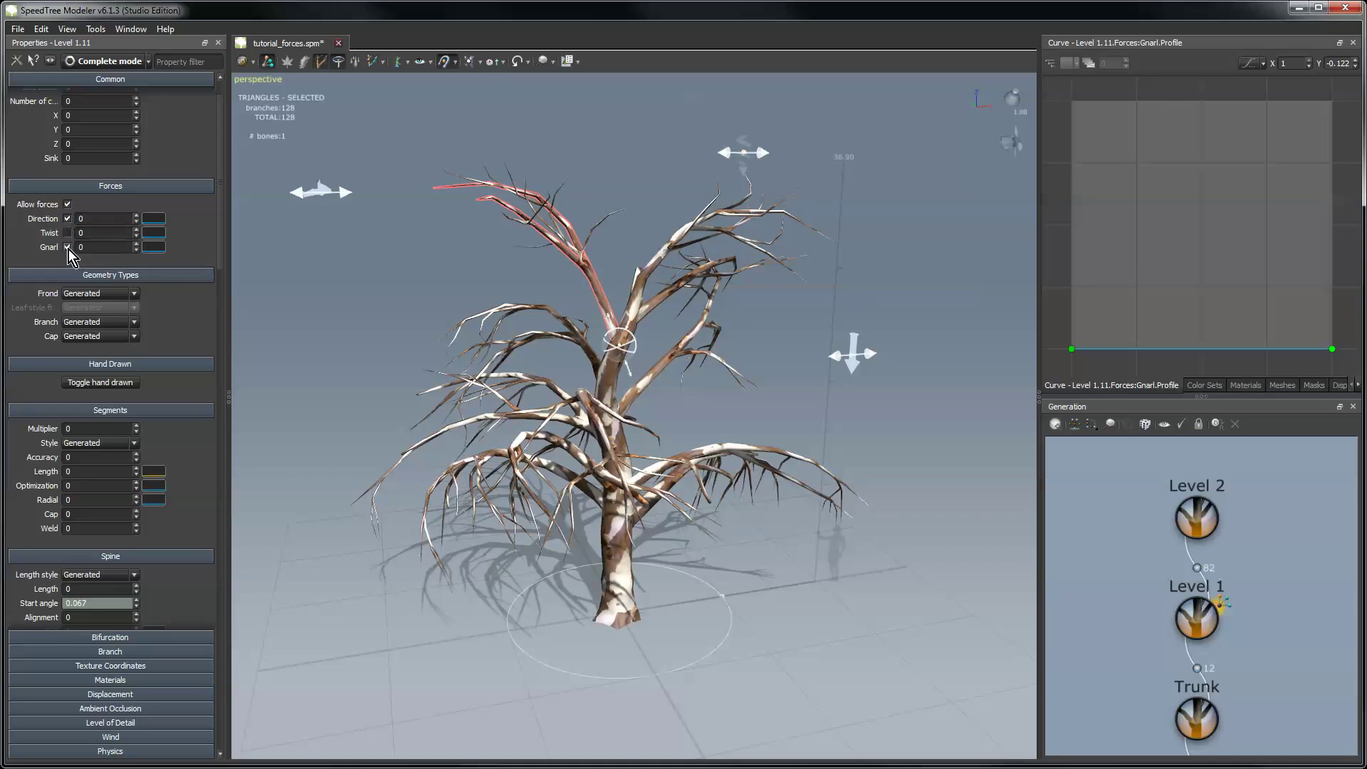
{"action": "left_click", "coordinate": [68, 232]}
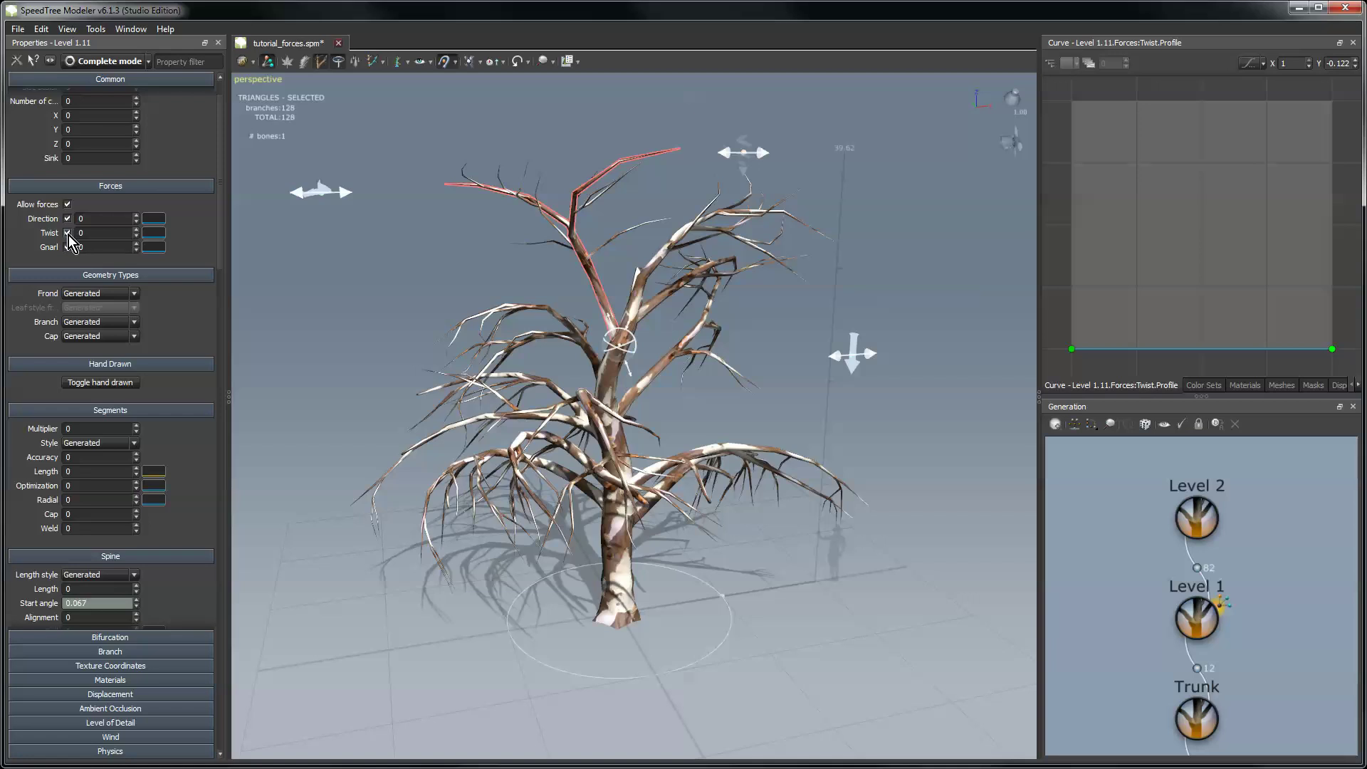
{"action": "left_click", "coordinate": [68, 233]}
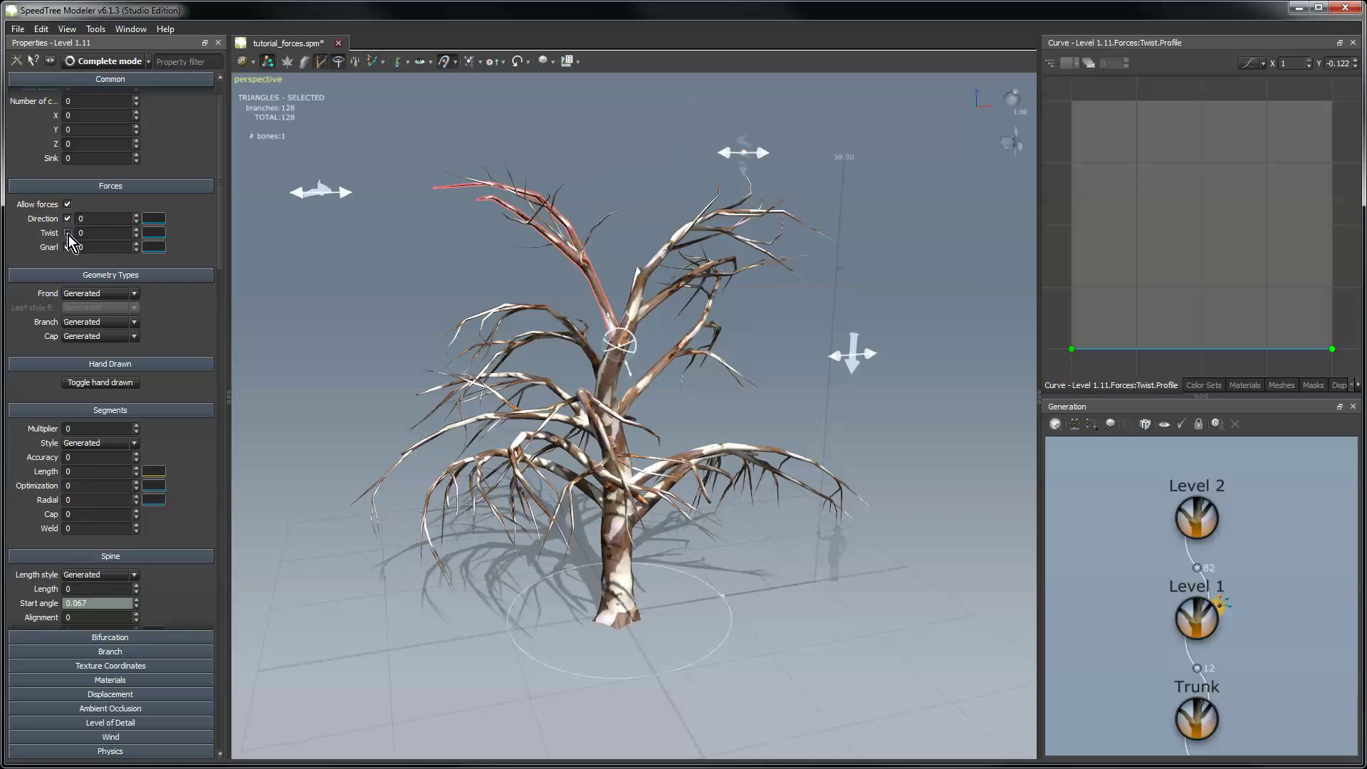
{"action": "left_click", "coordinate": [334, 383]}
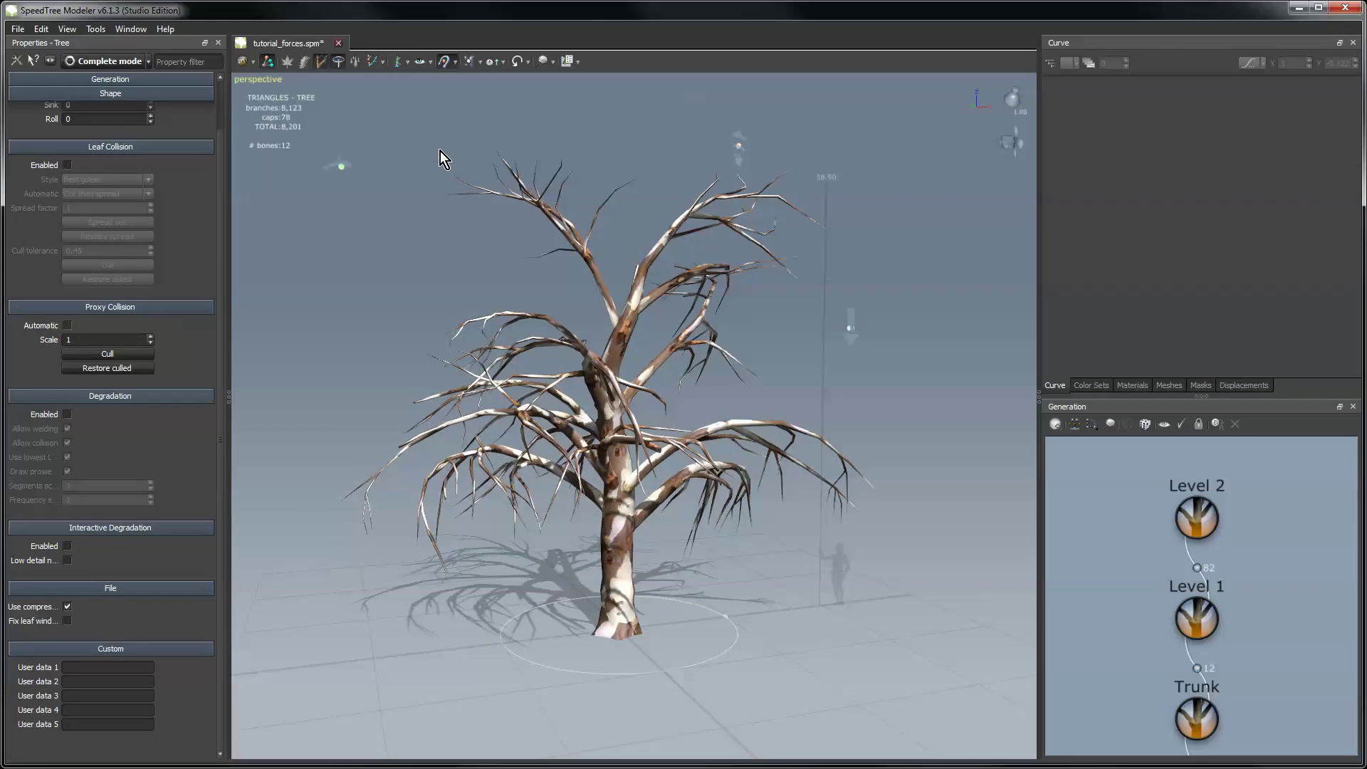
- Toggle the force indicators off and on, then select the Twist force to review it
{"action": "left_click", "coordinate": [455, 63]}
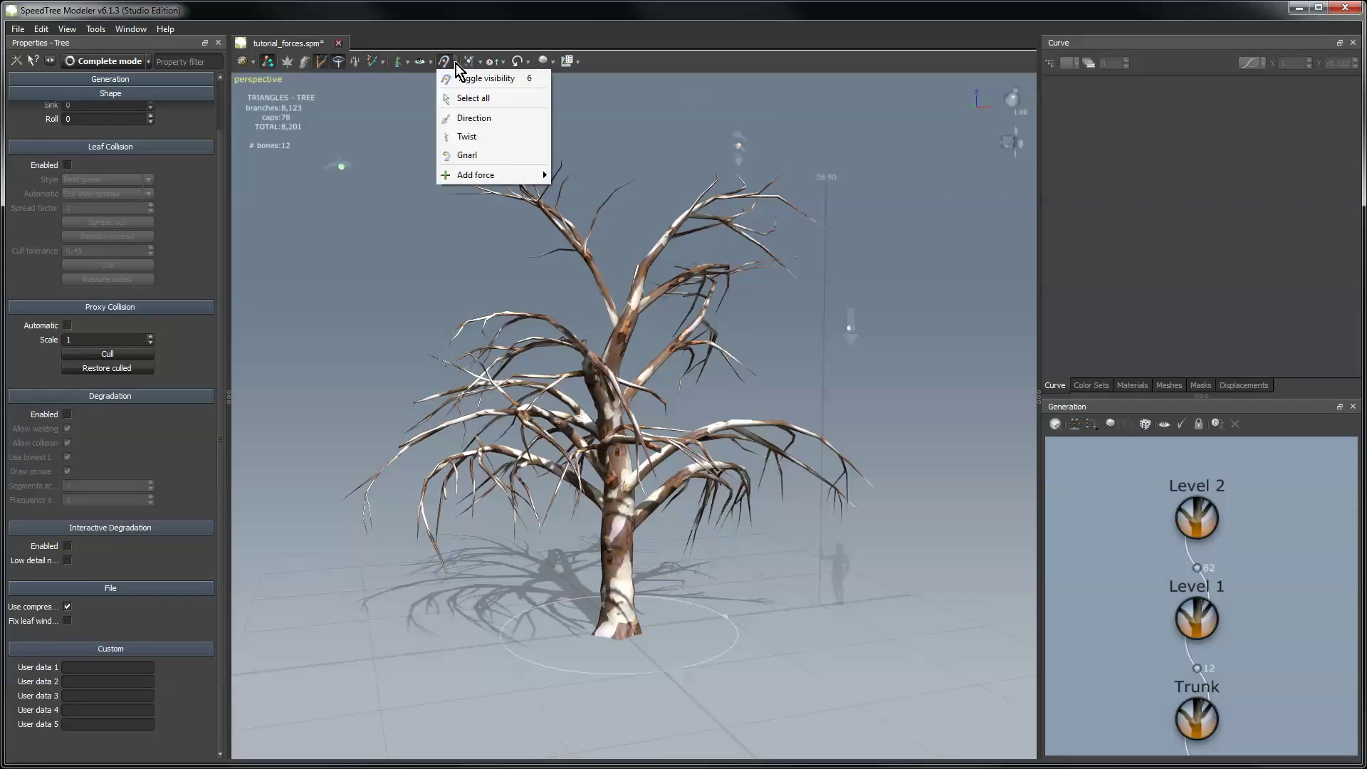
{"action": "left_click", "coordinate": [487, 79]}
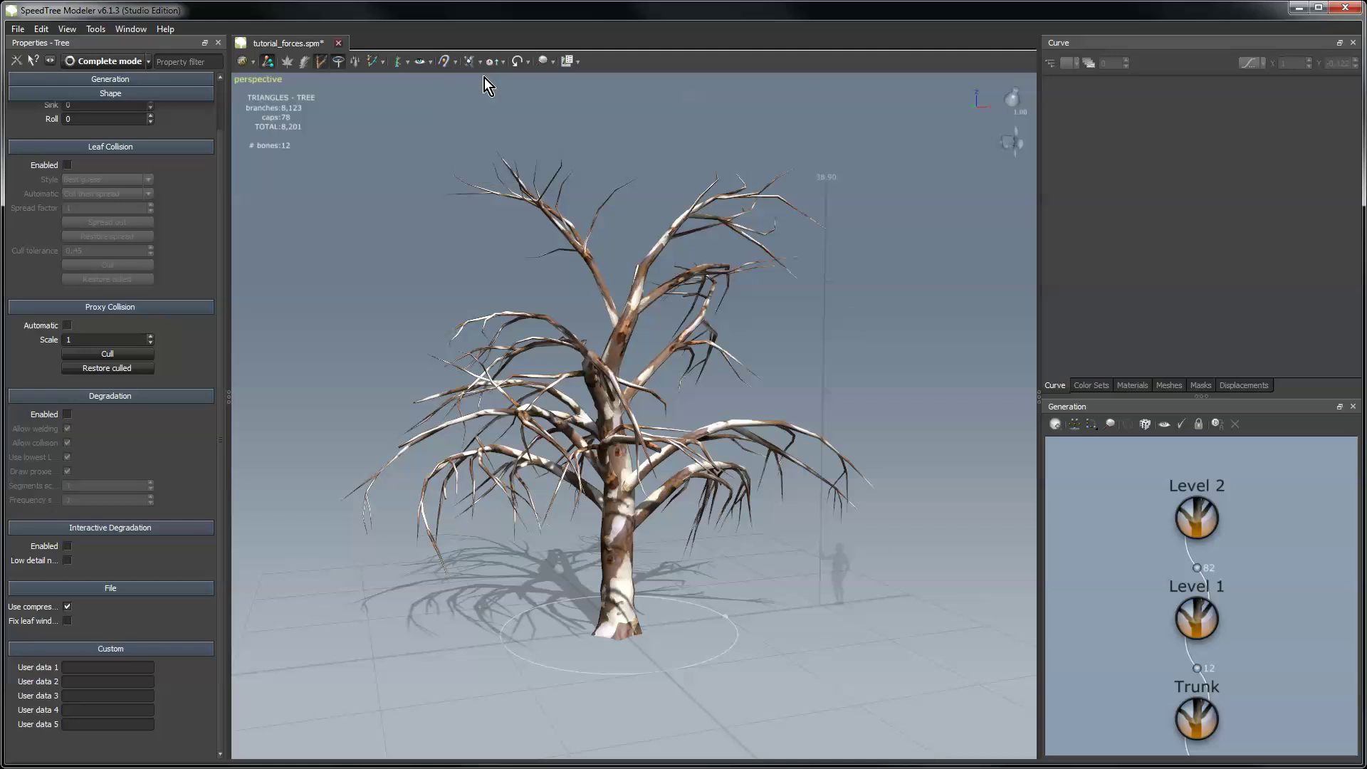
{"action": "left_click", "coordinate": [446, 63]}
{"action": "left_click", "coordinate": [455, 63]}
{"action": "left_click", "coordinate": [475, 136]}
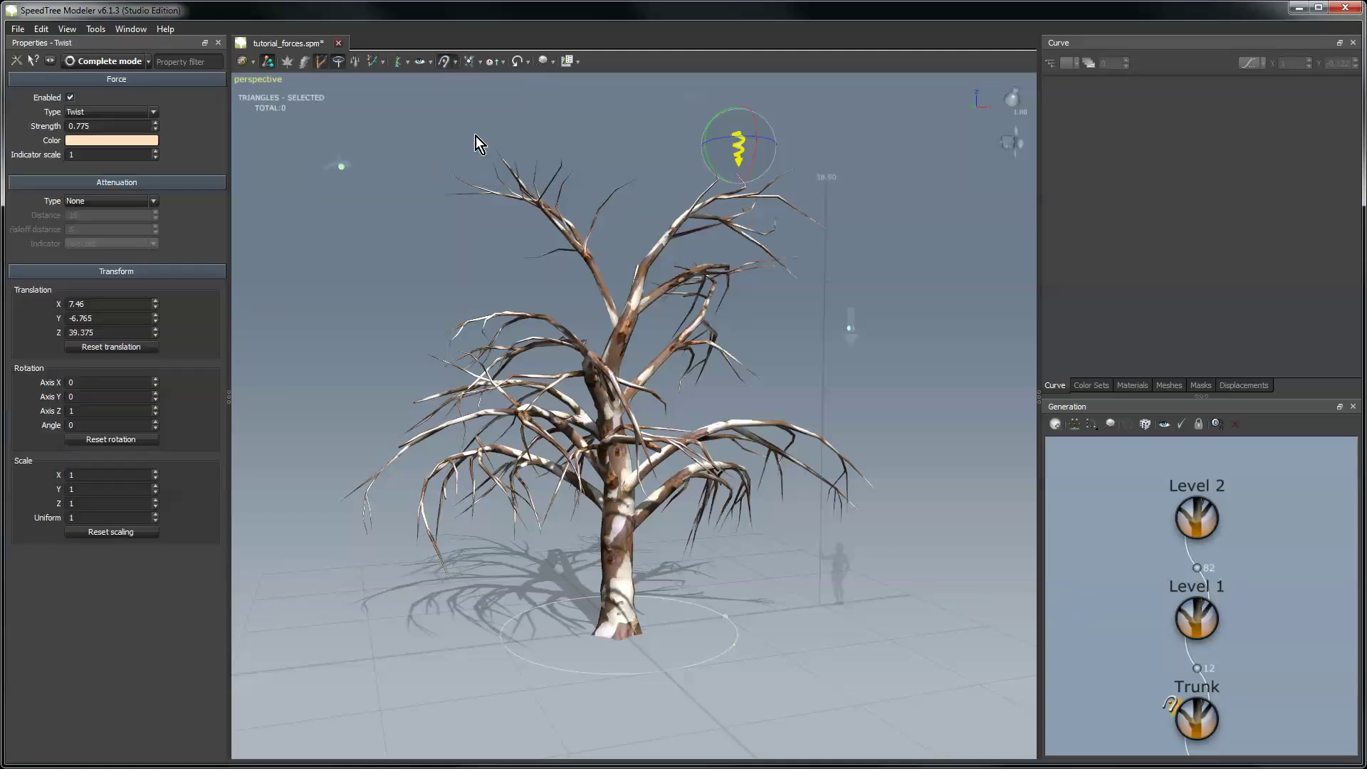
- Select the Gnarl force and display its settings: enabled, strength 1.004, no attenuation
{"action": "left_click", "coordinate": [459, 66]}
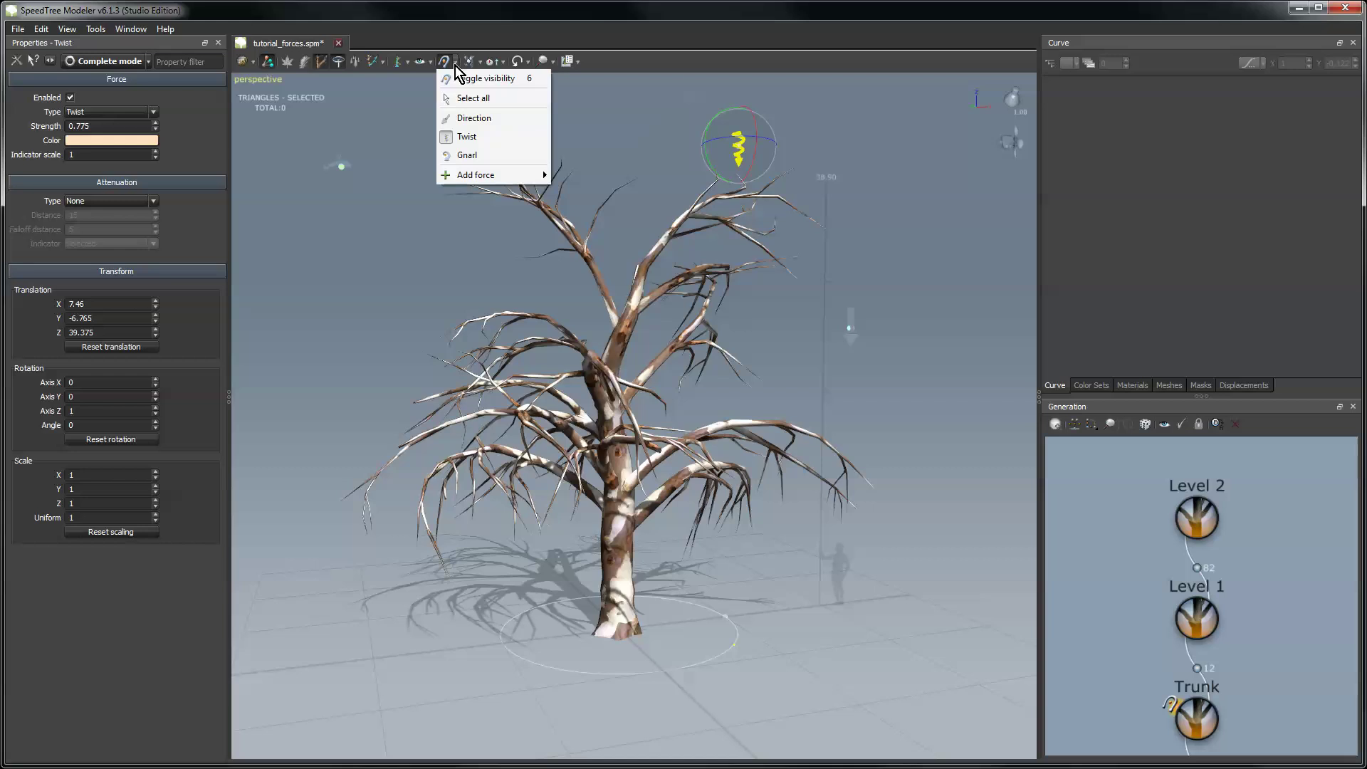
{"action": "left_click", "coordinate": [467, 152]}
{"action": "left_click", "coordinate": [1203, 519]}
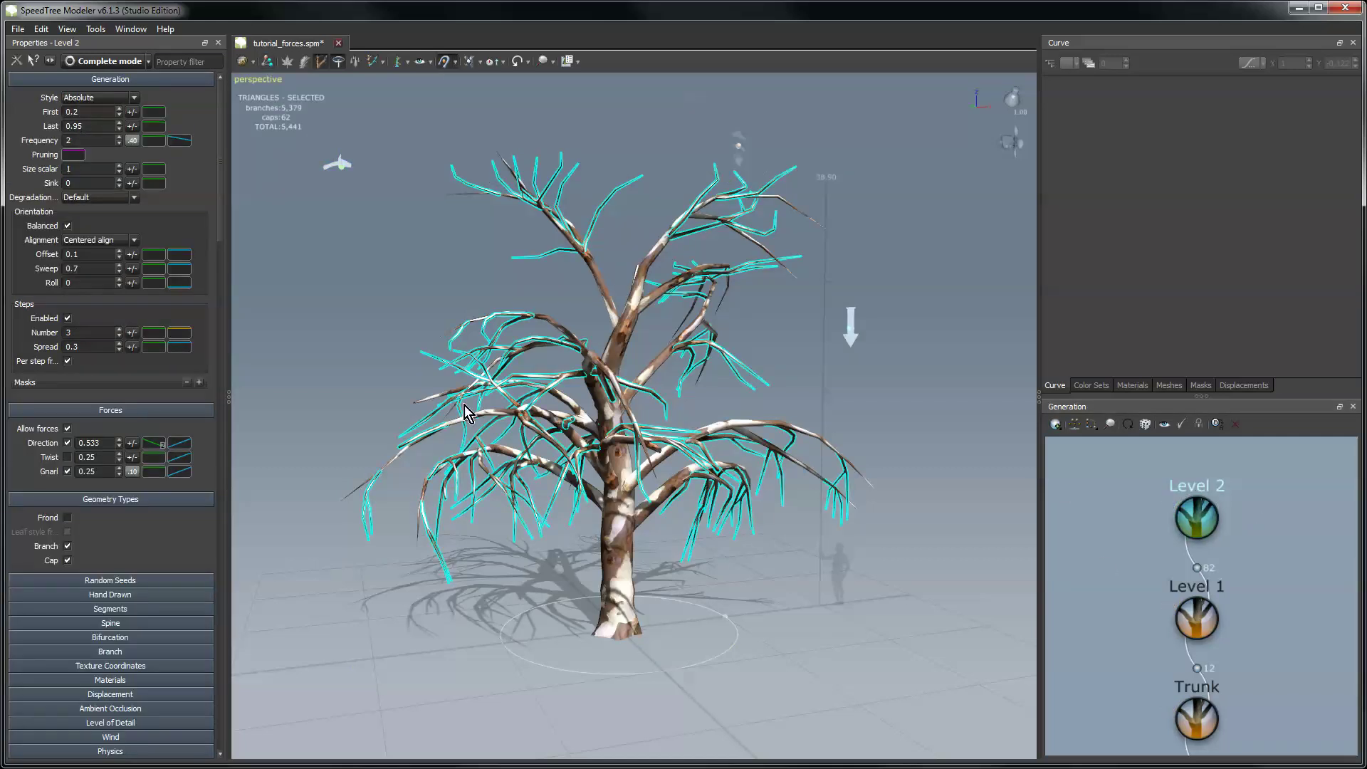
{"action": "left_click", "coordinate": [42, 477]}
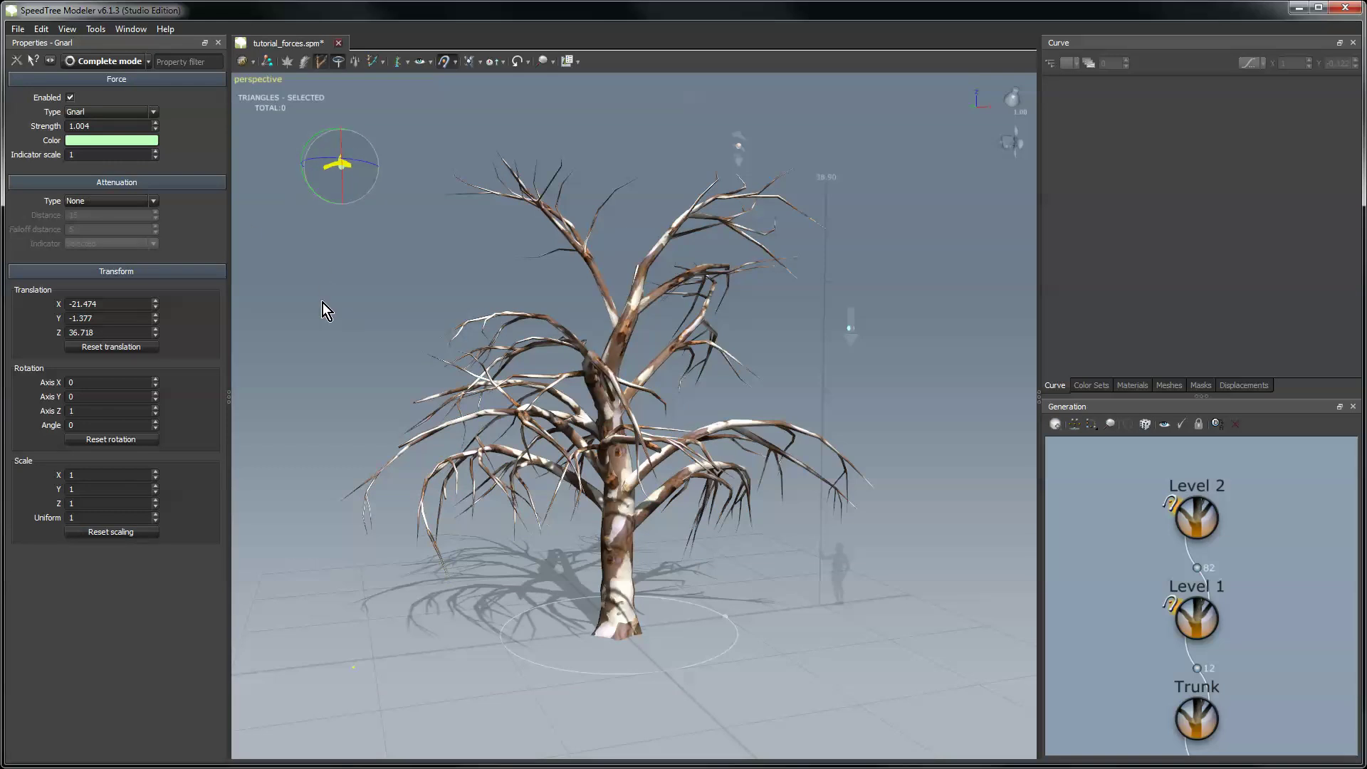
{"action": "scroll", "coordinate": [373, 340], "scroll_direction": "down", "scroll_amount": 5}
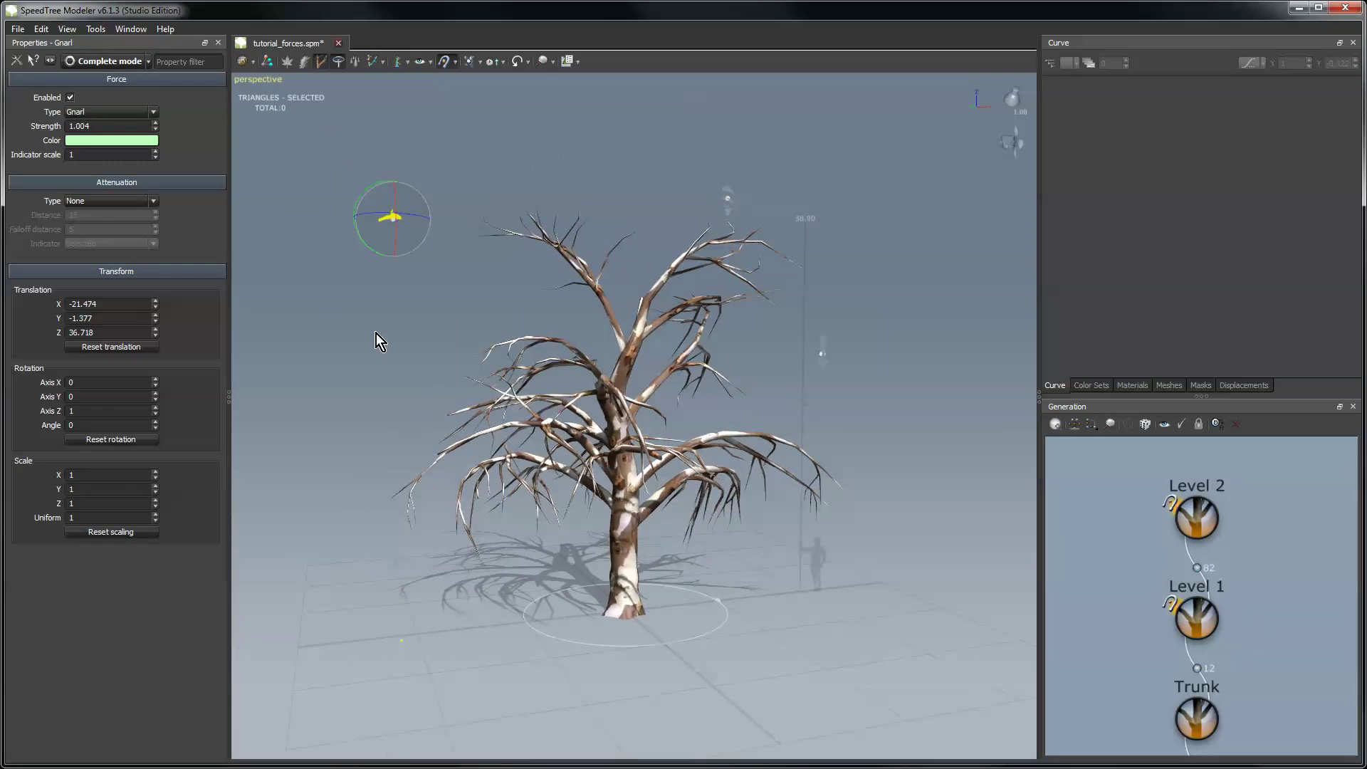
- Add a Magnet force to the Level 1 and Level 2 branches with Quadratic attenuation
{"action": "left_click", "coordinate": [335, 335]}
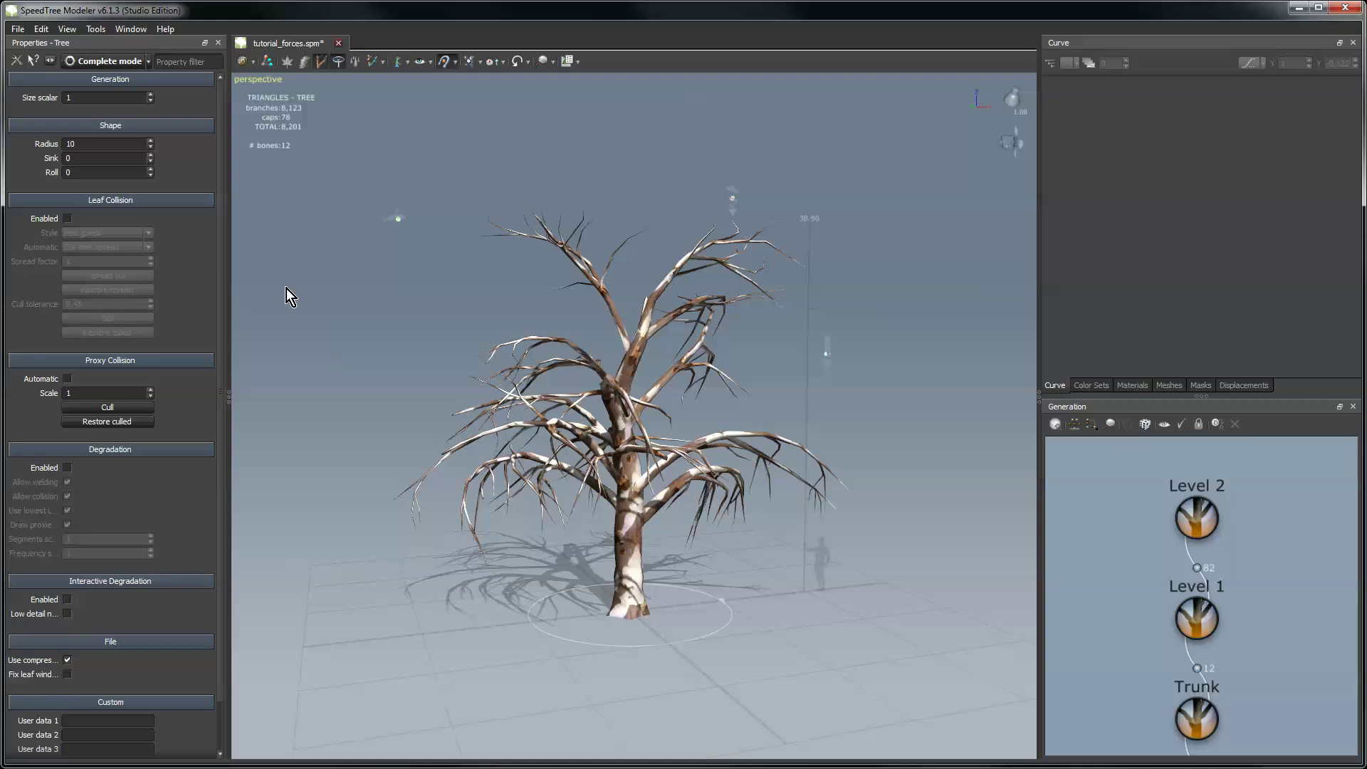
{"action": "left_click", "coordinate": [1200, 618]}
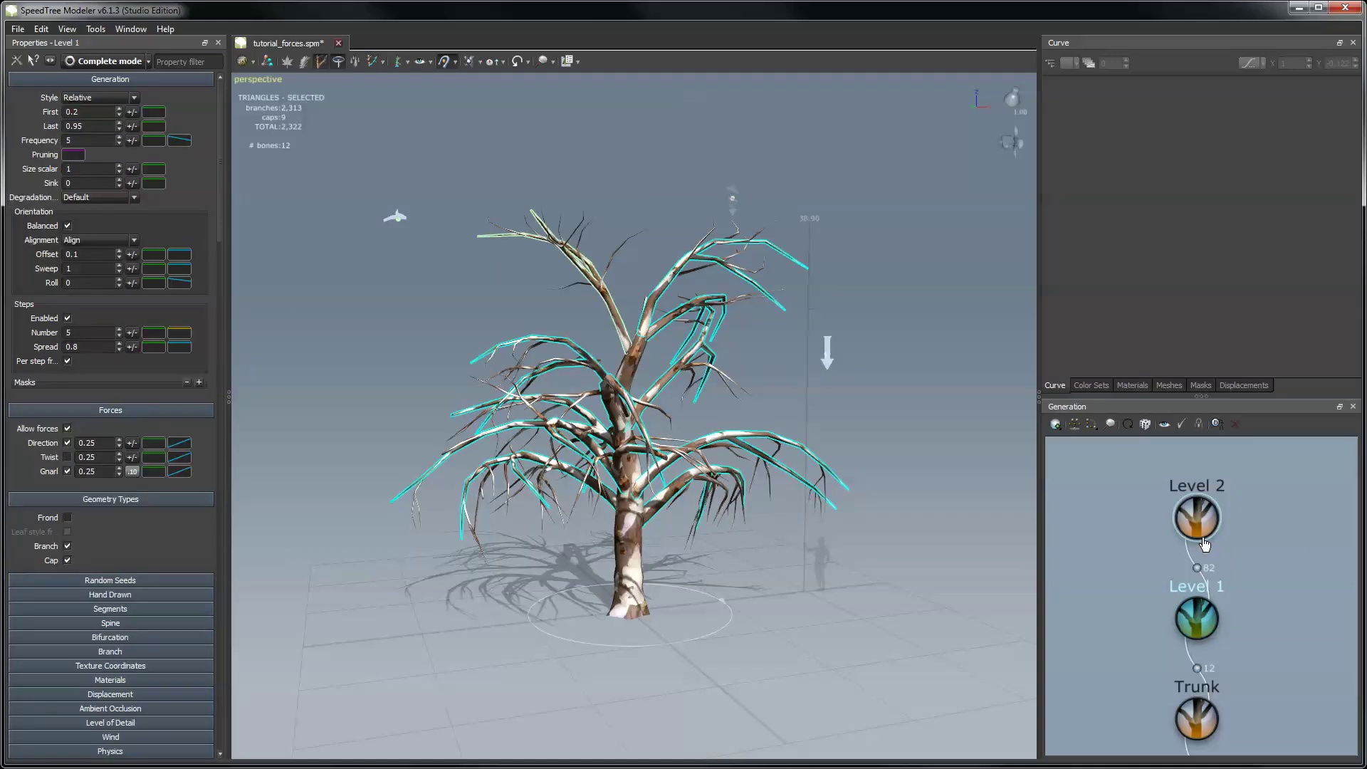
{"action": "left_click", "coordinate": [1203, 534], "text": "ctrl"}
{"action": "right_click", "coordinate": [283, 303]}
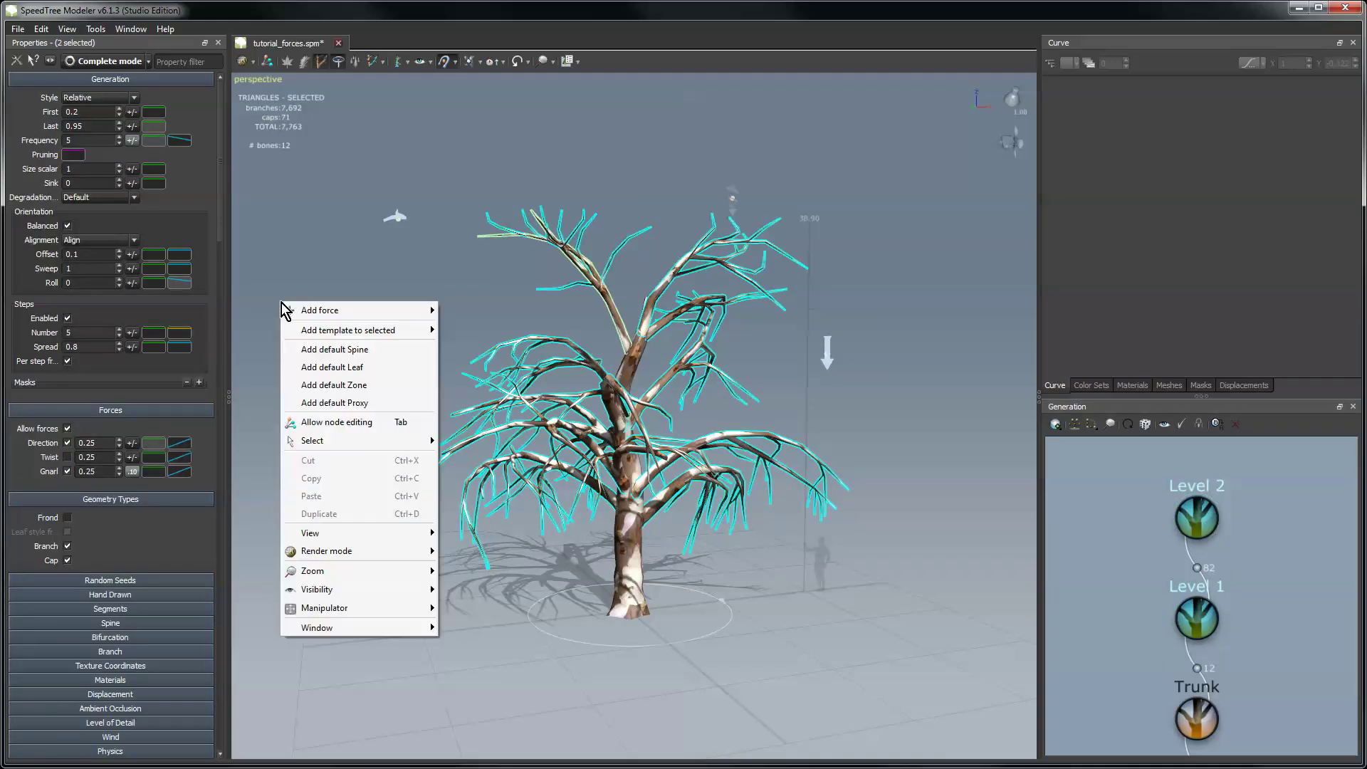
{"action": "mouse_move", "coordinate": [316, 311]}
{"action": "left_click", "coordinate": [482, 337]}
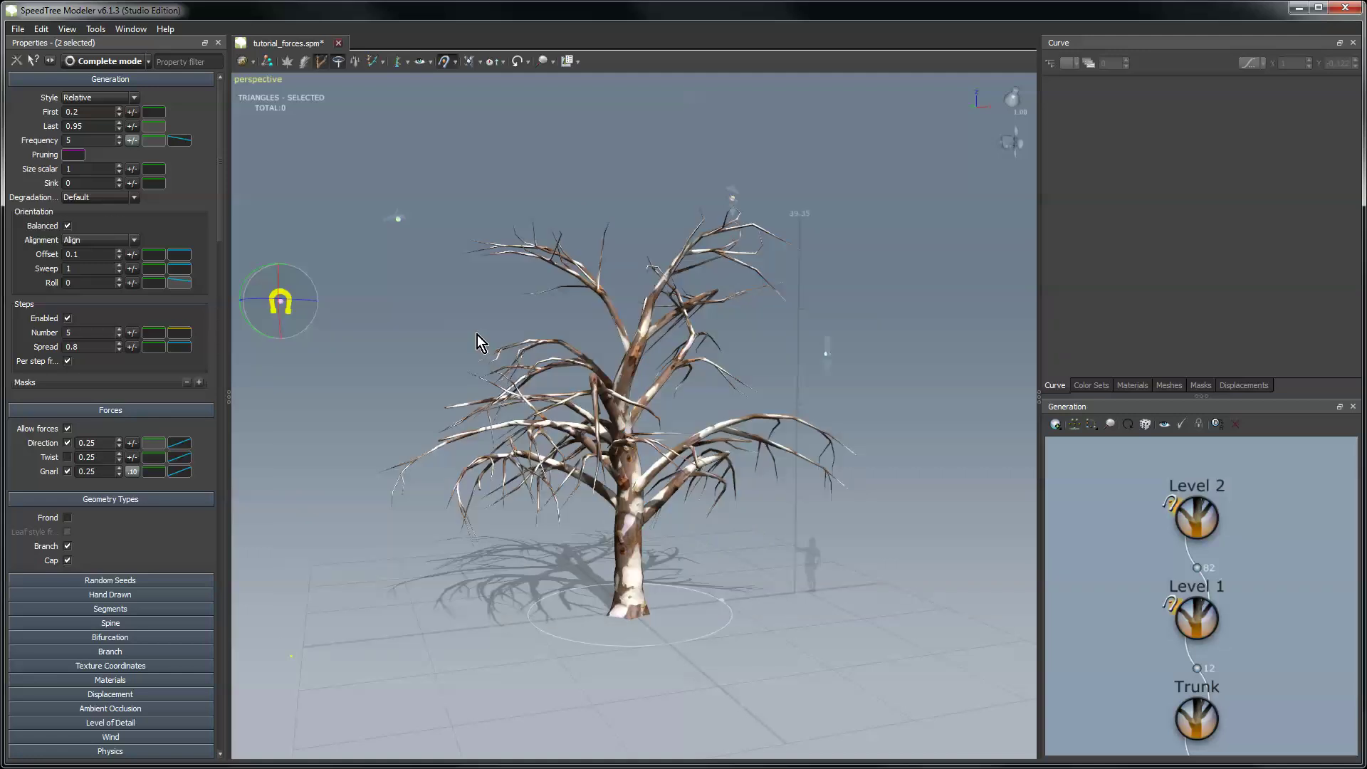
{"action": "left_click", "coordinate": [119, 203]}
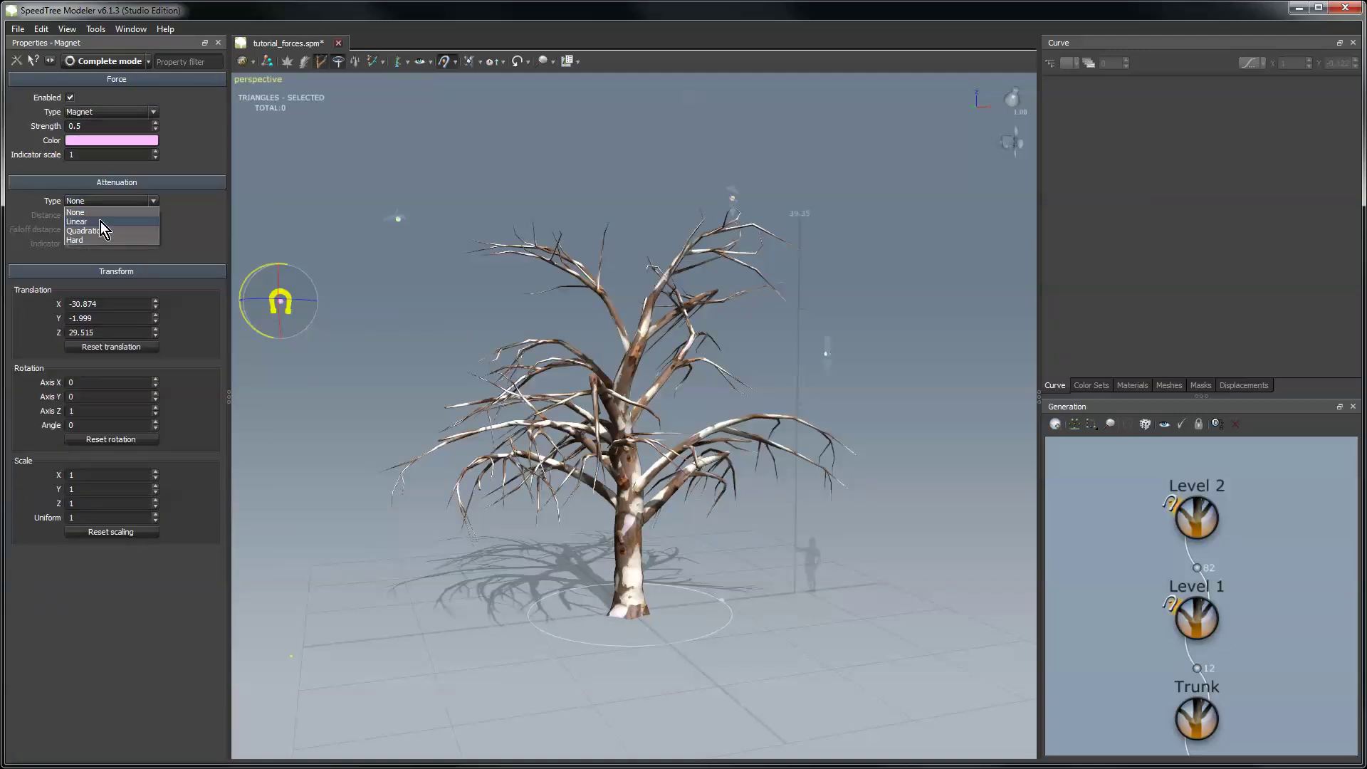
{"action": "left_click", "coordinate": [97, 233]}
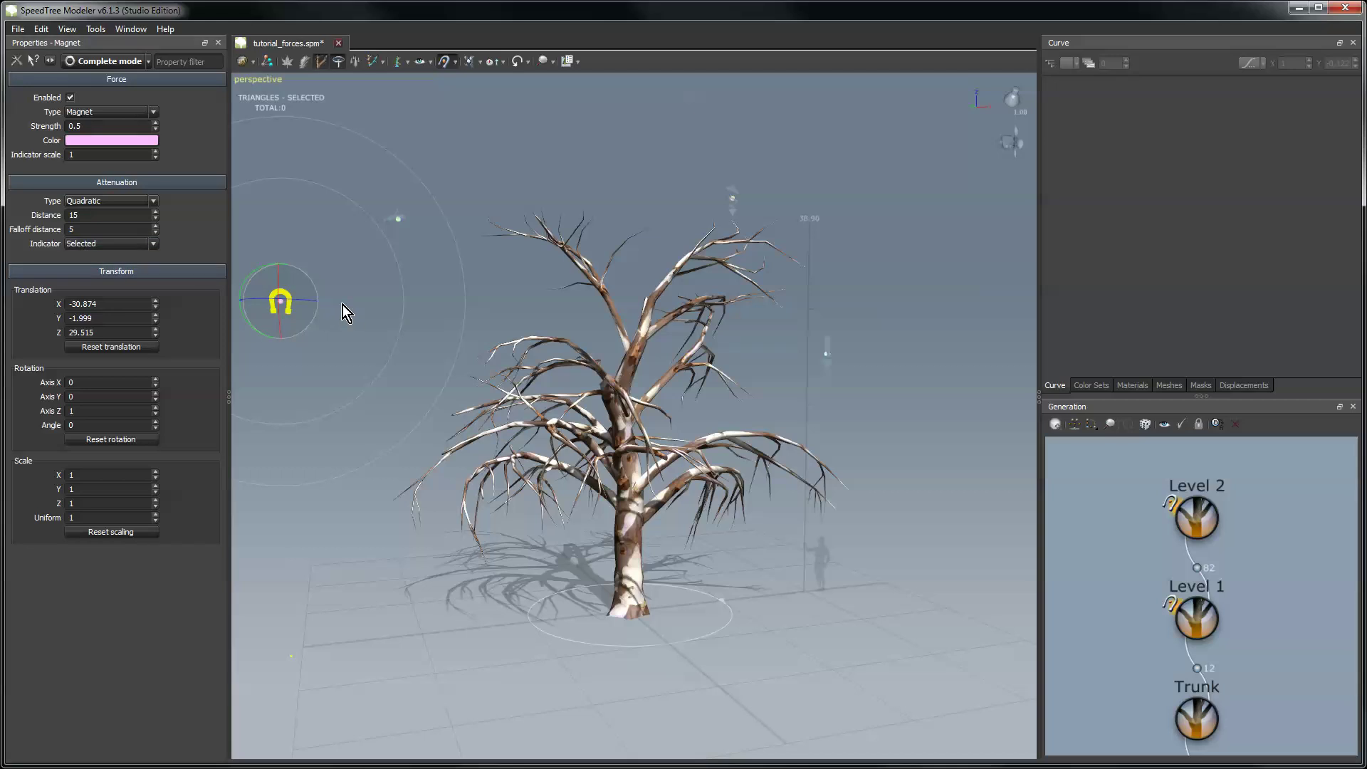
- Raise magnet strength to 2.251 and move it to X -13.788, Z 26.828
{"action": "left_click", "coordinate": [527, 64]}
{"action": "left_click", "coordinate": [562, 96]}
{"action": "left_click_drag", "start_coordinate": [349, 261], "coordinate": [417, 332]}
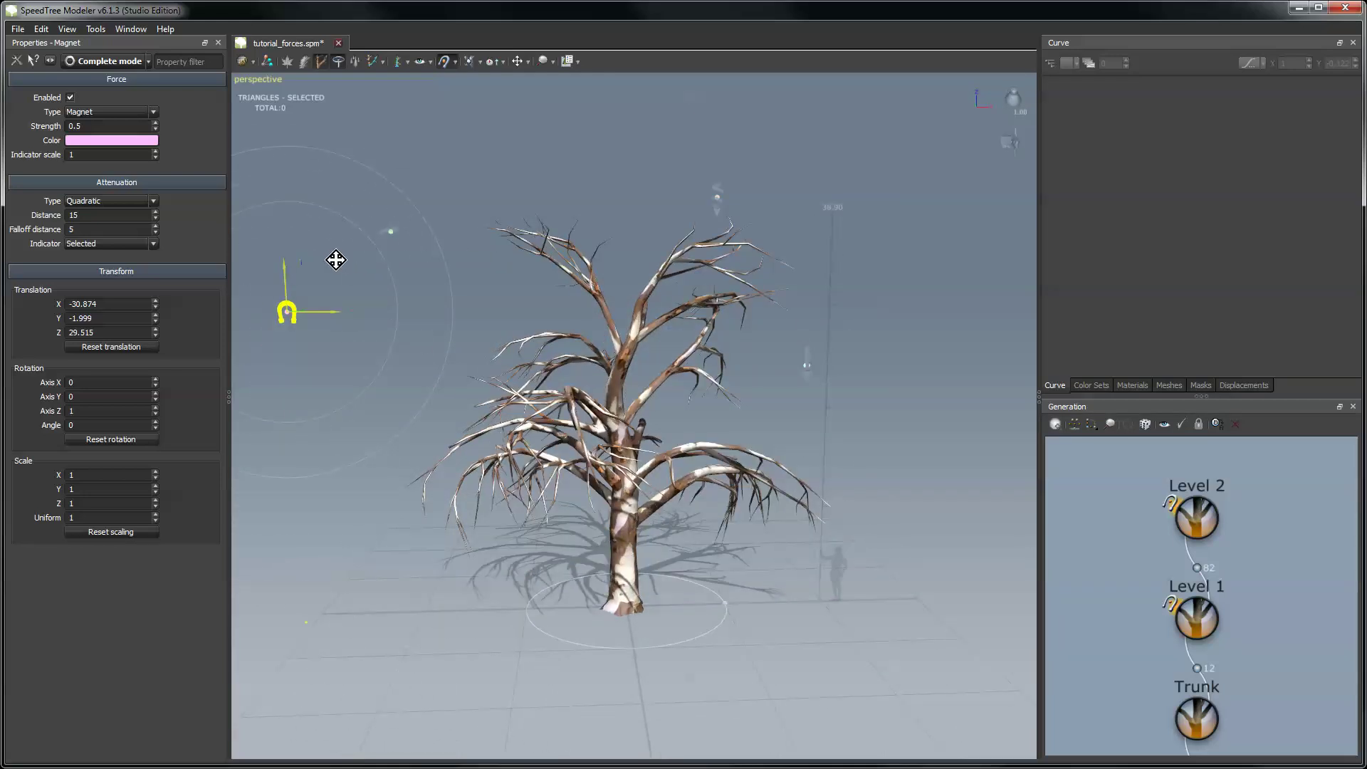
{"action": "left_click_drag", "start_coordinate": [335, 260], "coordinate": [818, 413]}
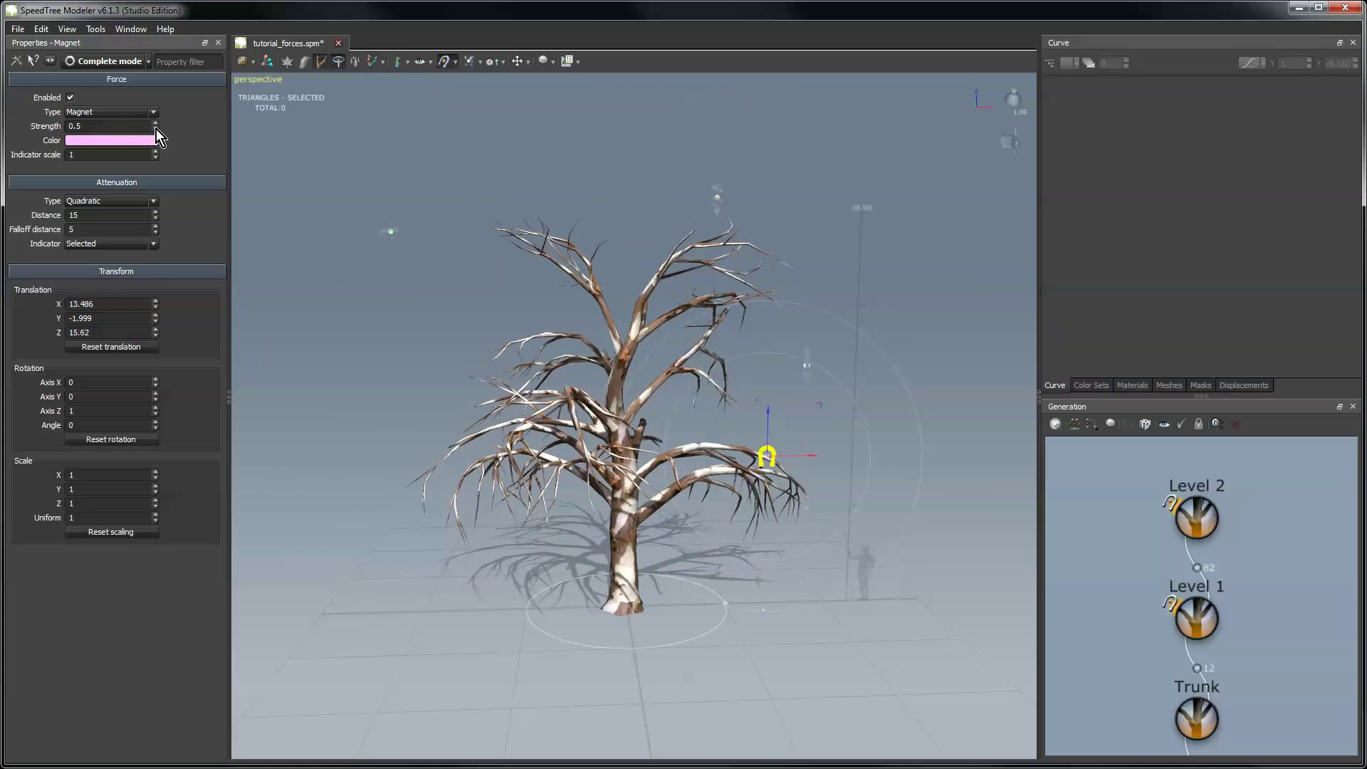
{"action": "left_click_drag", "start_coordinate": [155, 123], "coordinate": [155, 57]}
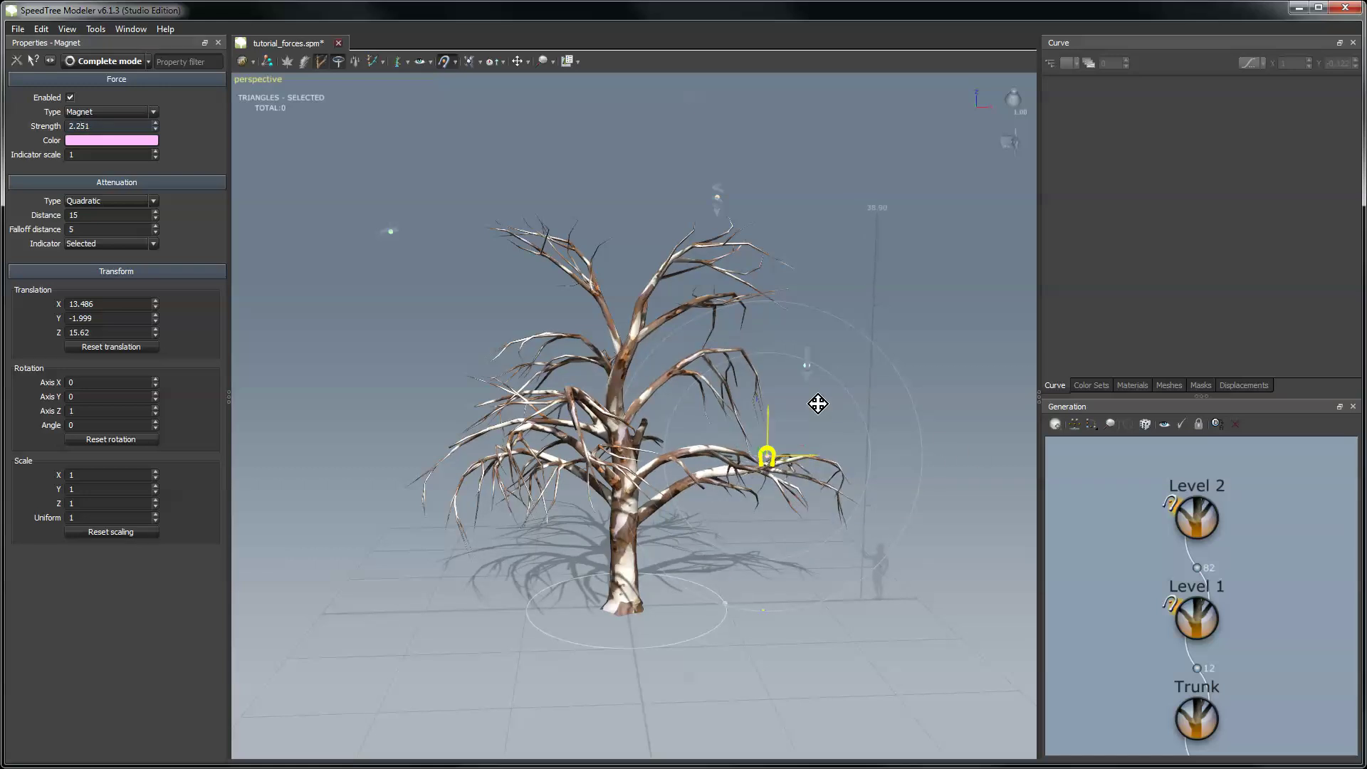
{"action": "left_click_drag", "start_coordinate": [813, 399], "coordinate": [529, 287]}
- Change the force type to Curl and move it into the crown at X 3.154, Z 33.51
{"action": "left_click", "coordinate": [101, 111]}
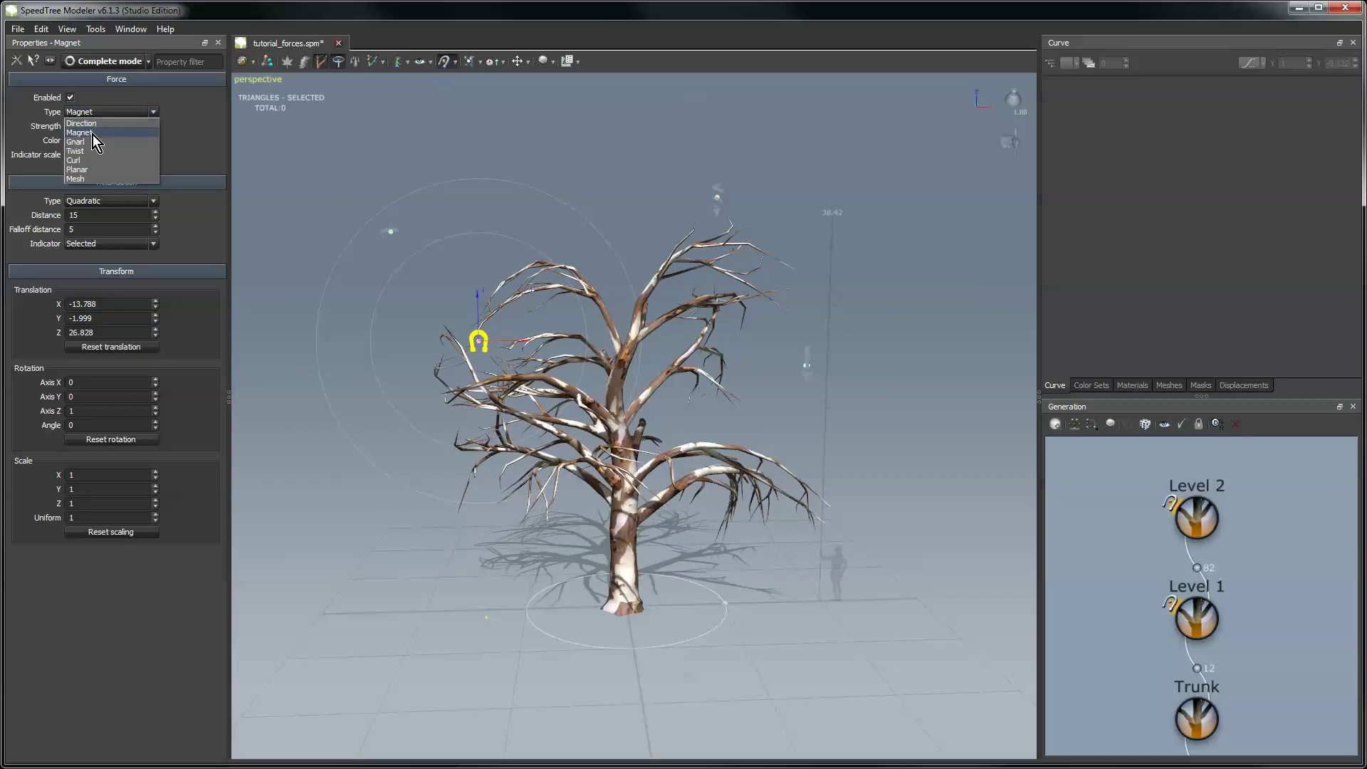
{"action": "left_click", "coordinate": [86, 164]}
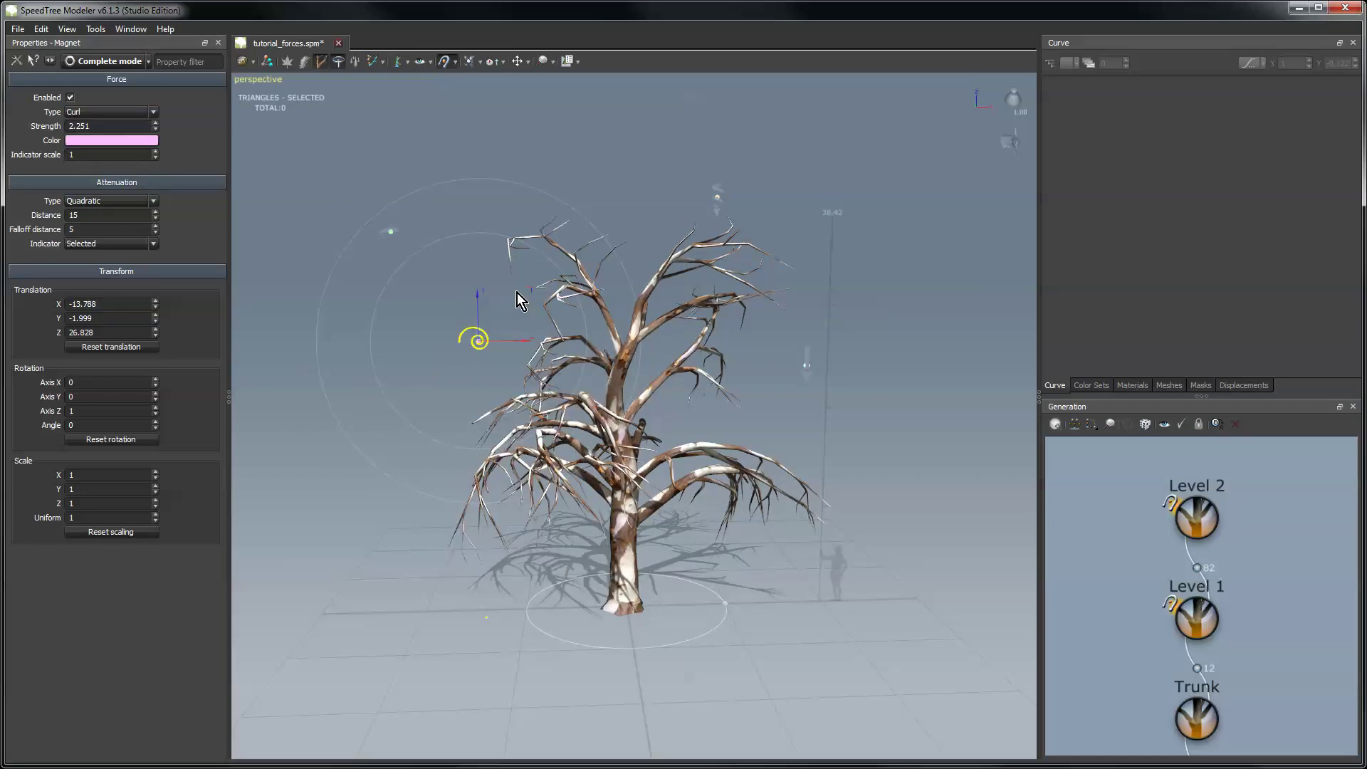
{"action": "left_click_drag", "start_coordinate": [532, 284], "coordinate": [626, 384]}
{"action": "key", "text": "e"}
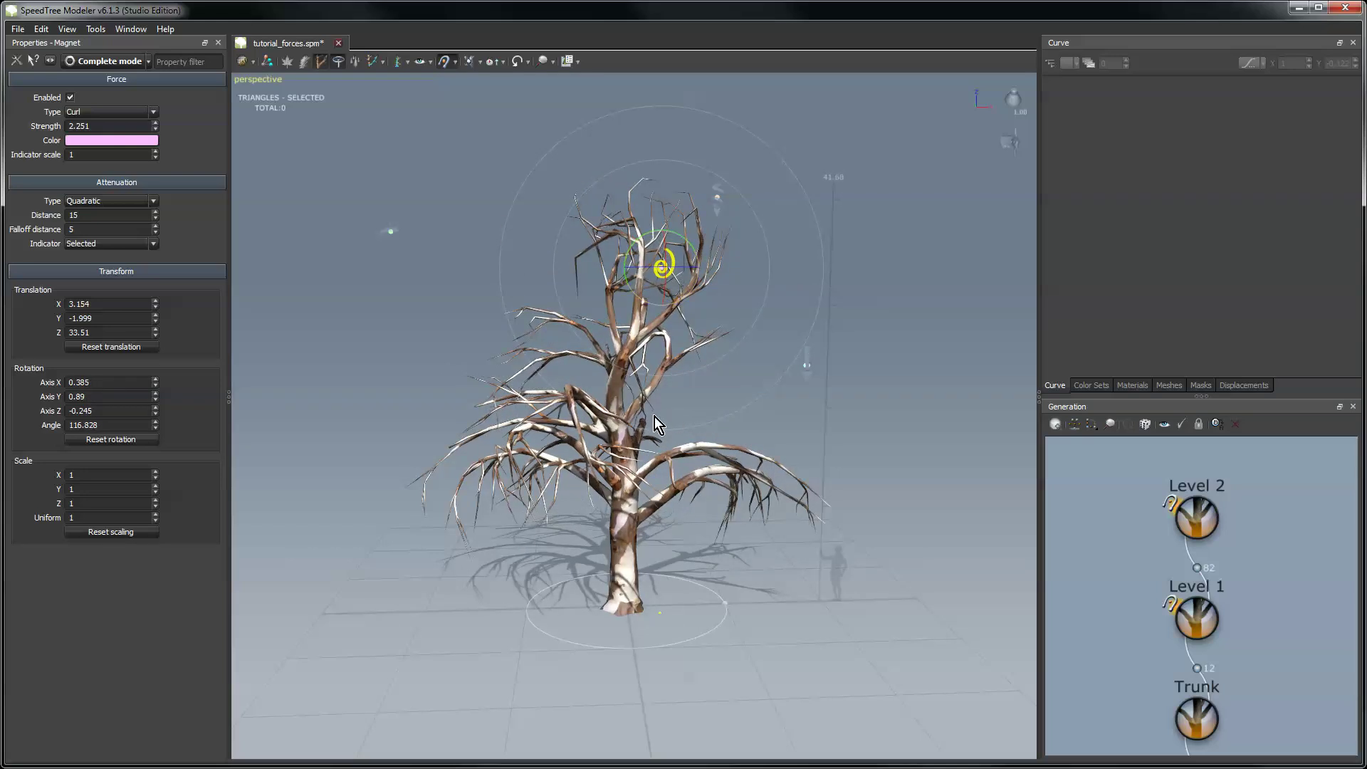